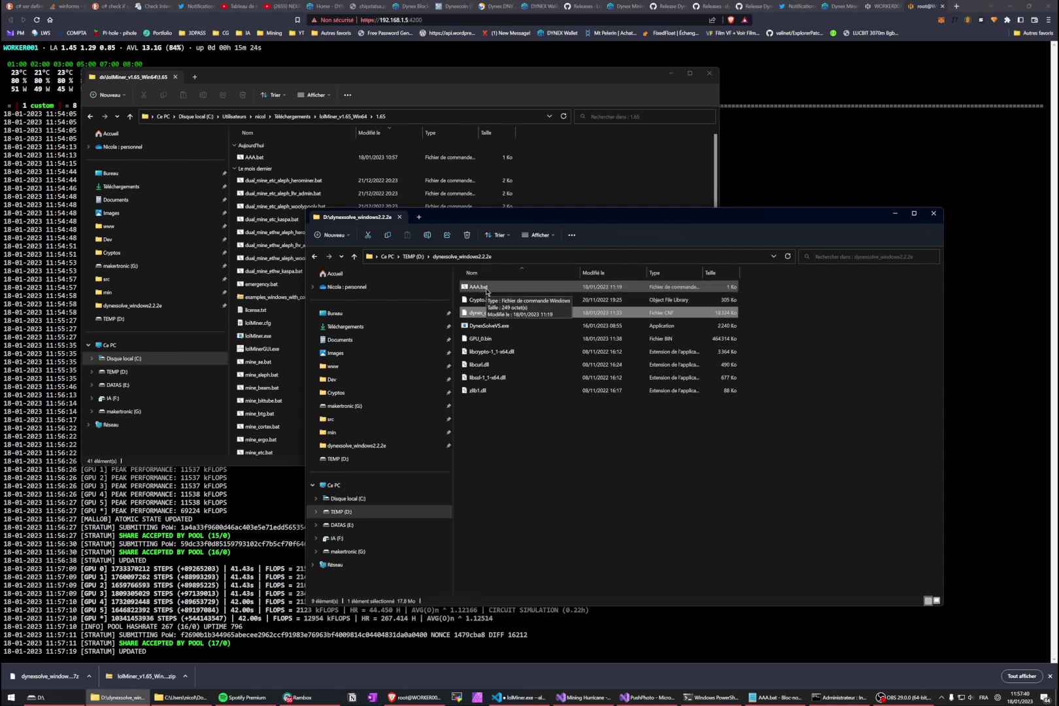
Try to run AAA.bat from the dynexsolve_windows2.2.2e folder as administrator, and close its console
right_click(486, 291)
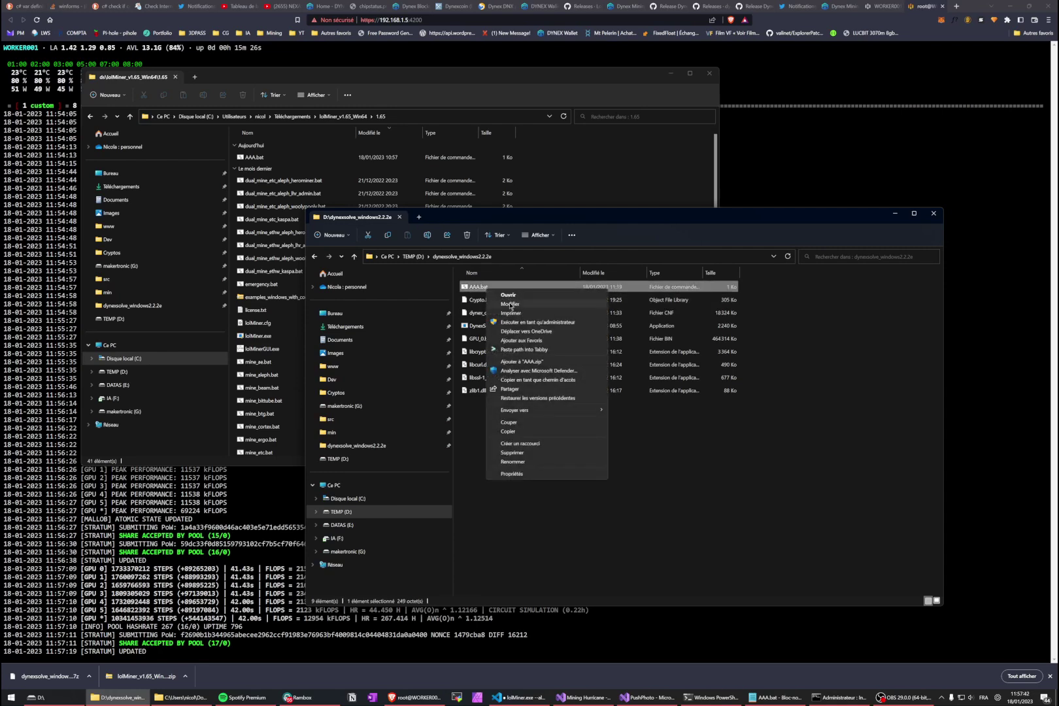
click(560, 323)
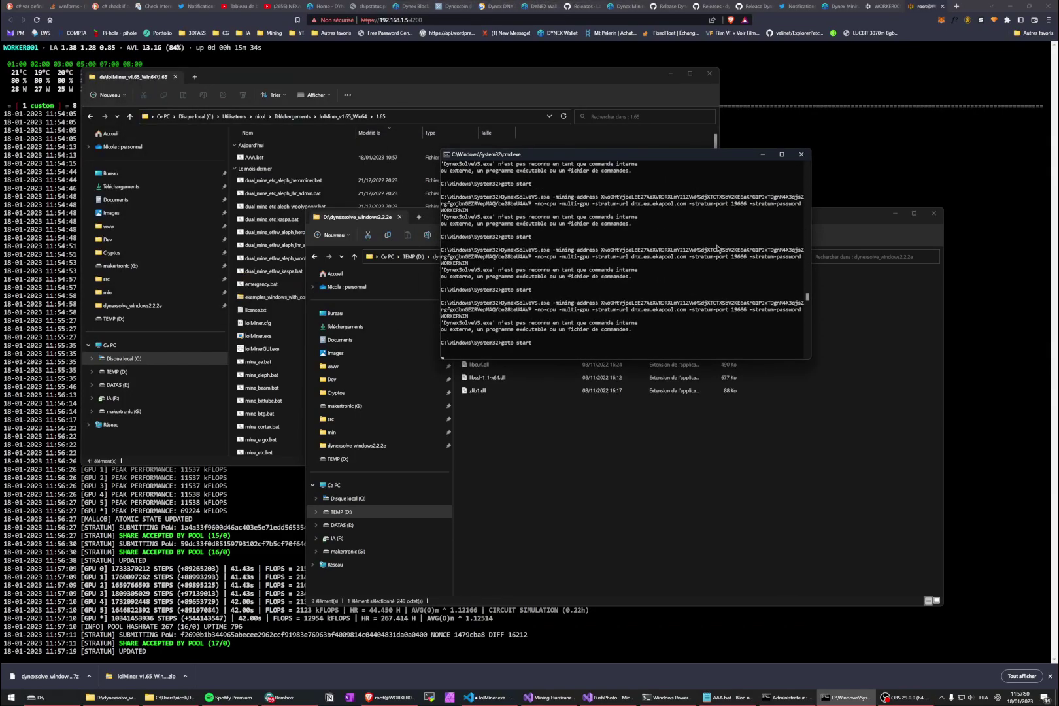
click(714, 250)
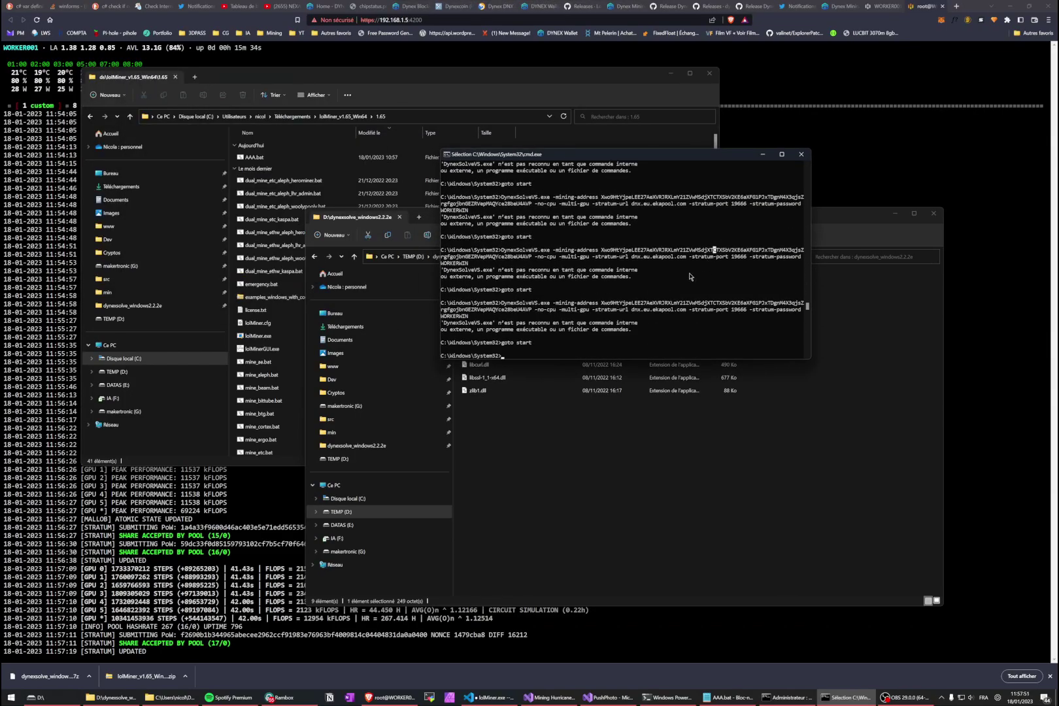
click(801, 156)
Open a terminal in the dynexsolve_windows2.2.2e folder and run AAA.bat from it
right_click(539, 460)
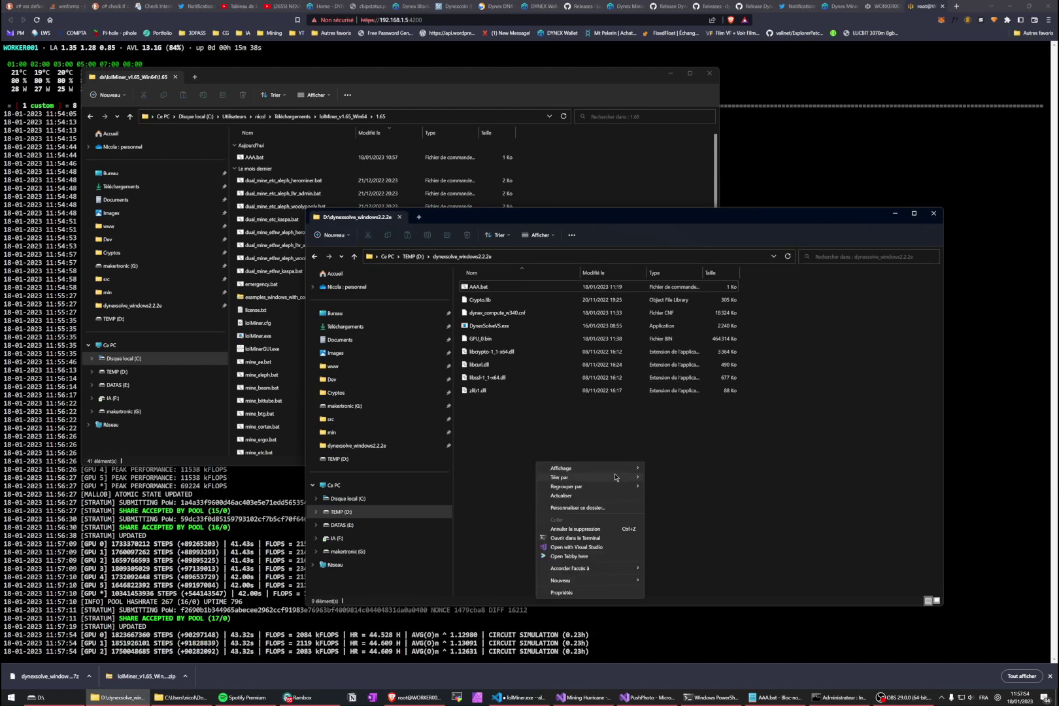
click(582, 538)
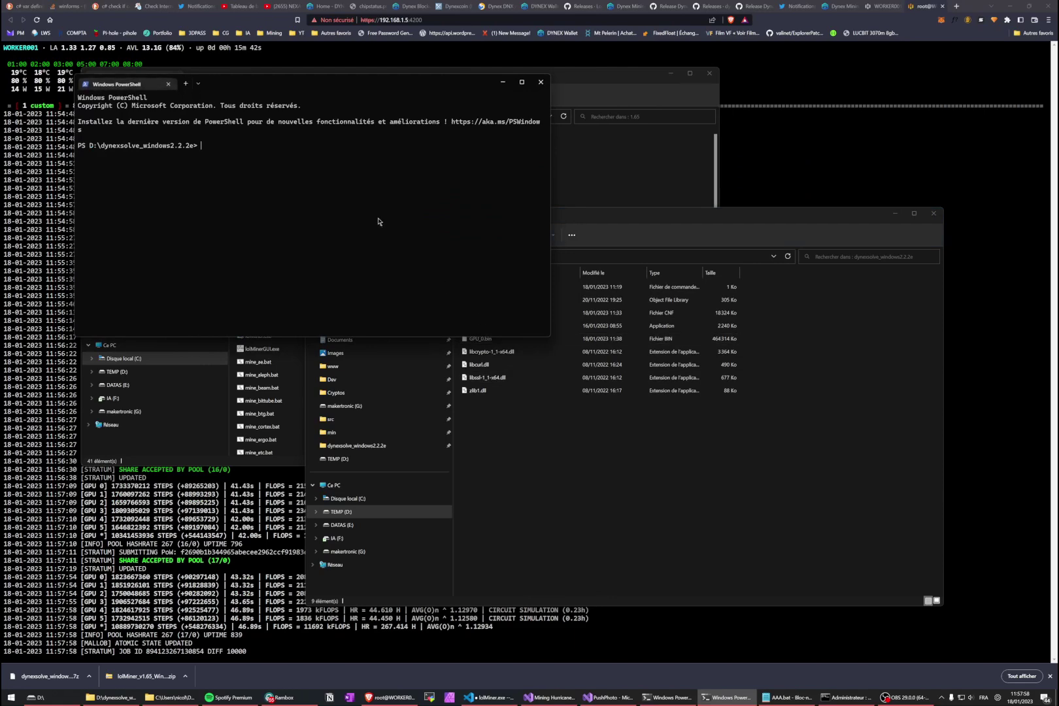
drag(309, 84, 785, 94)
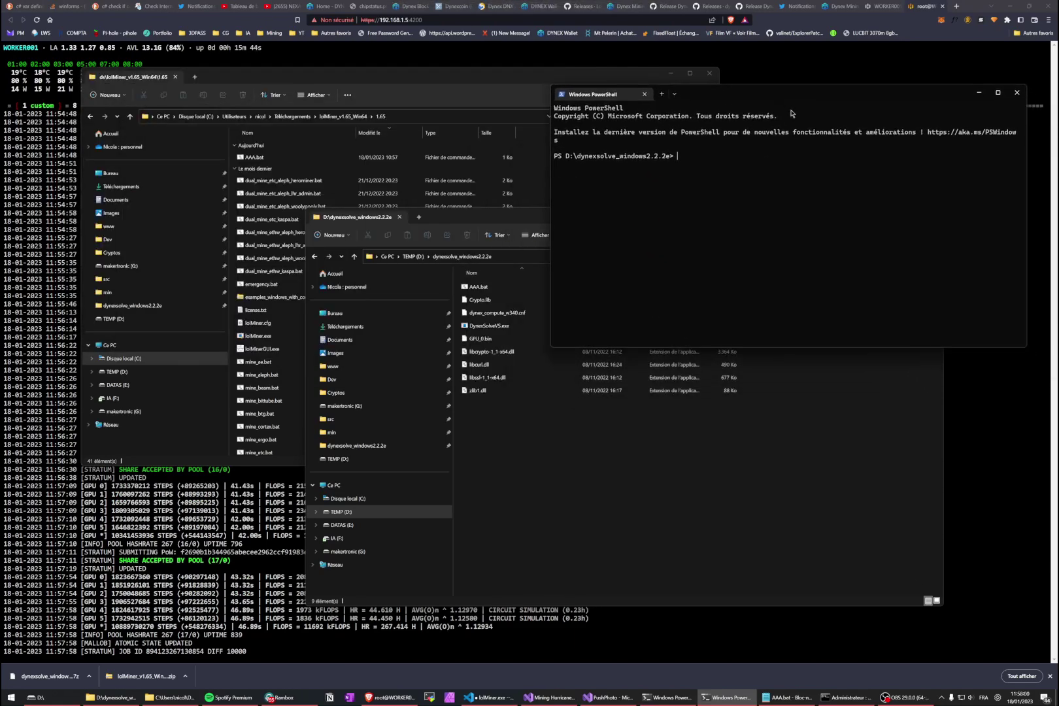
key(Return)
key(Return)
key(Return)
key(Return)
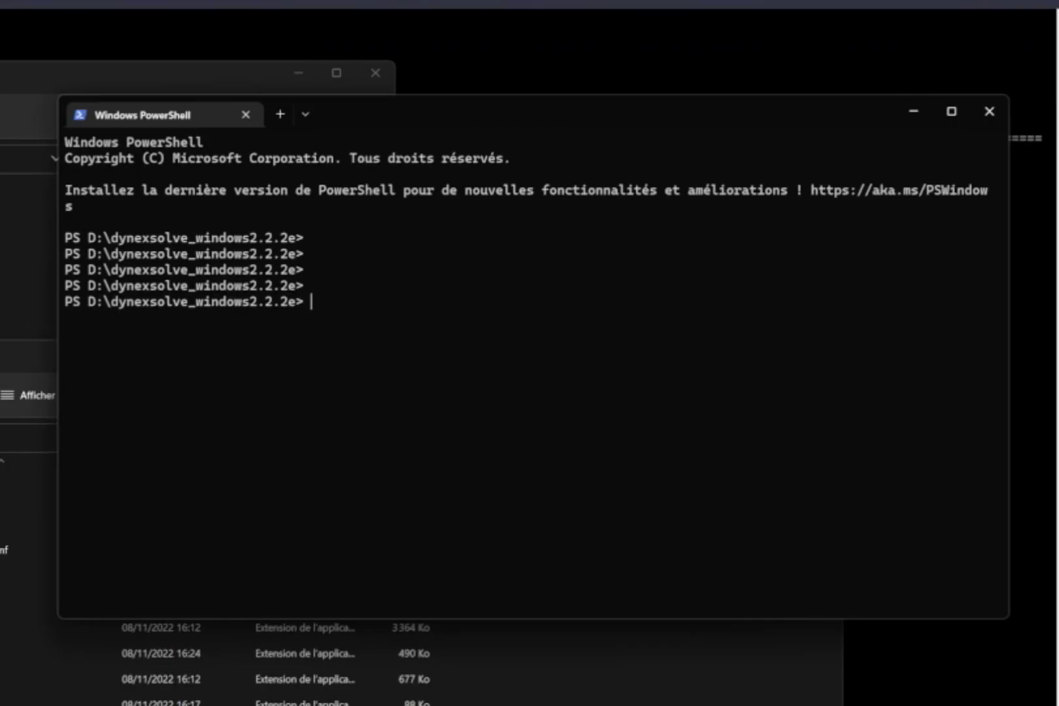
text(A)
key(Tab)
key(Return)
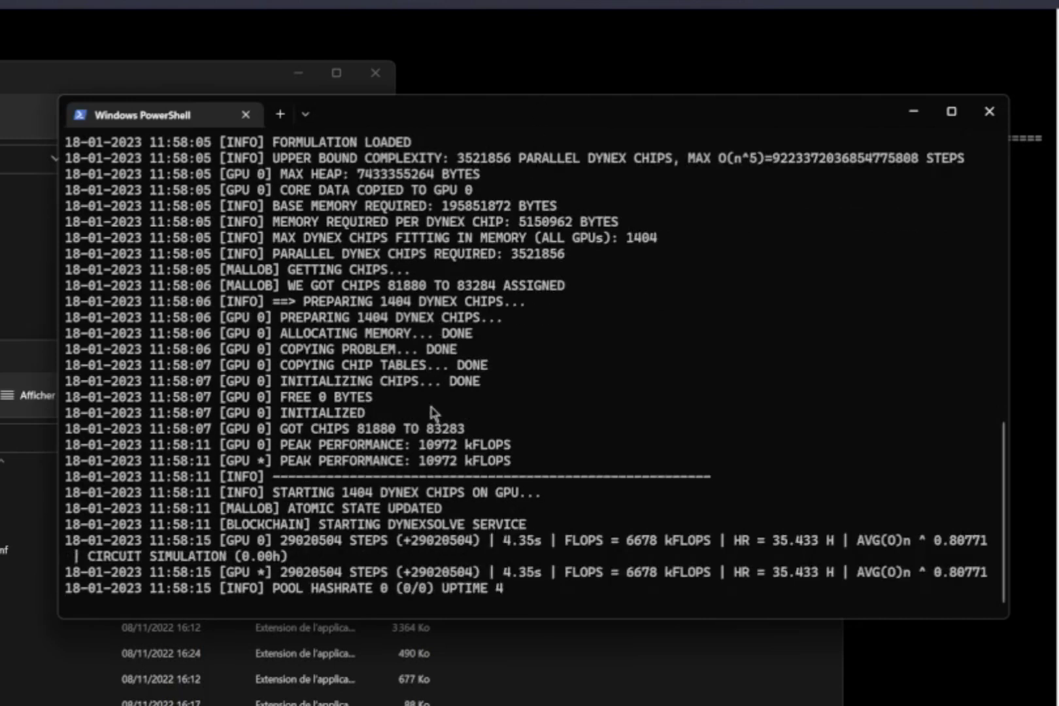
Stop the running miner and close the terminal window
key(ctrl+c)
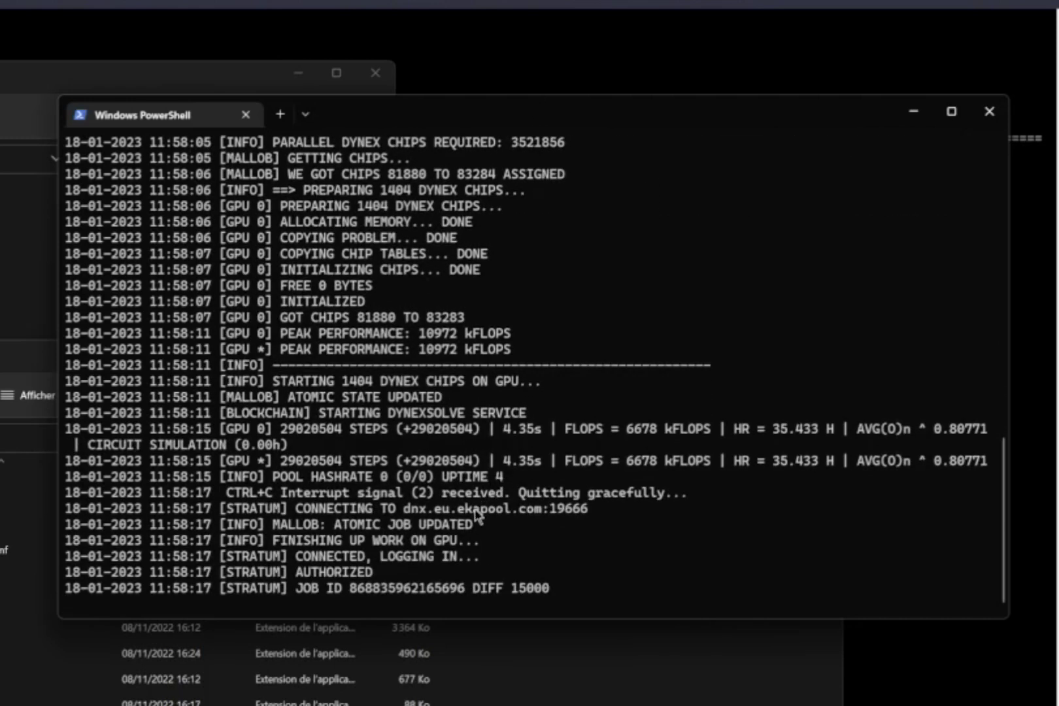
key(ctrl+c)
key(ctrl+c)
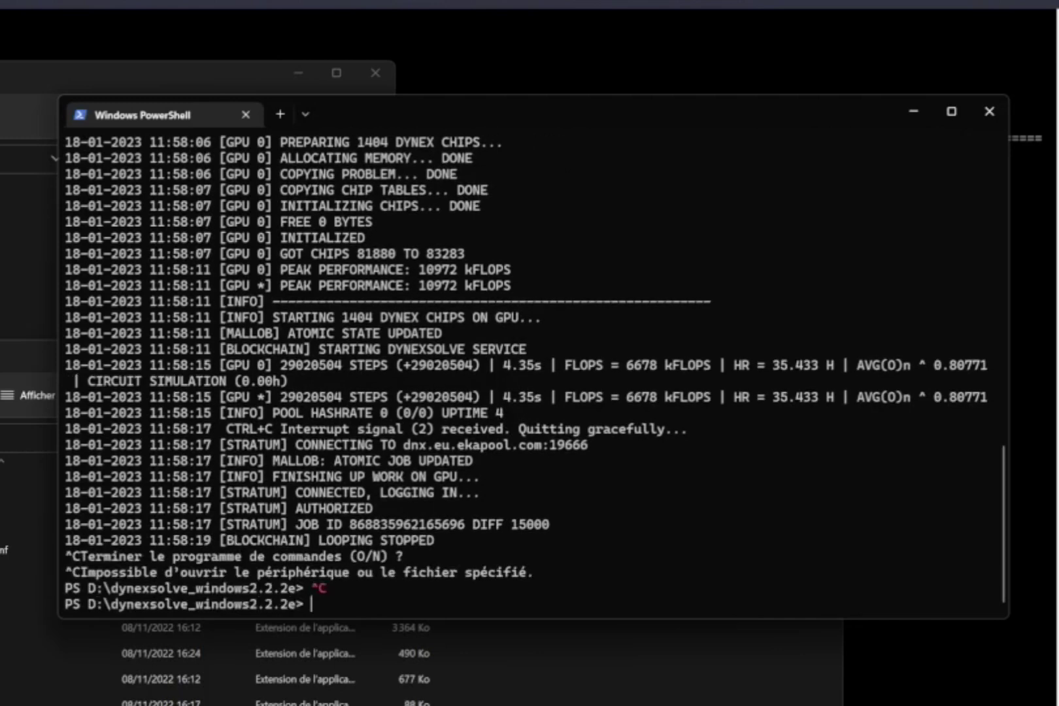
click(989, 111)
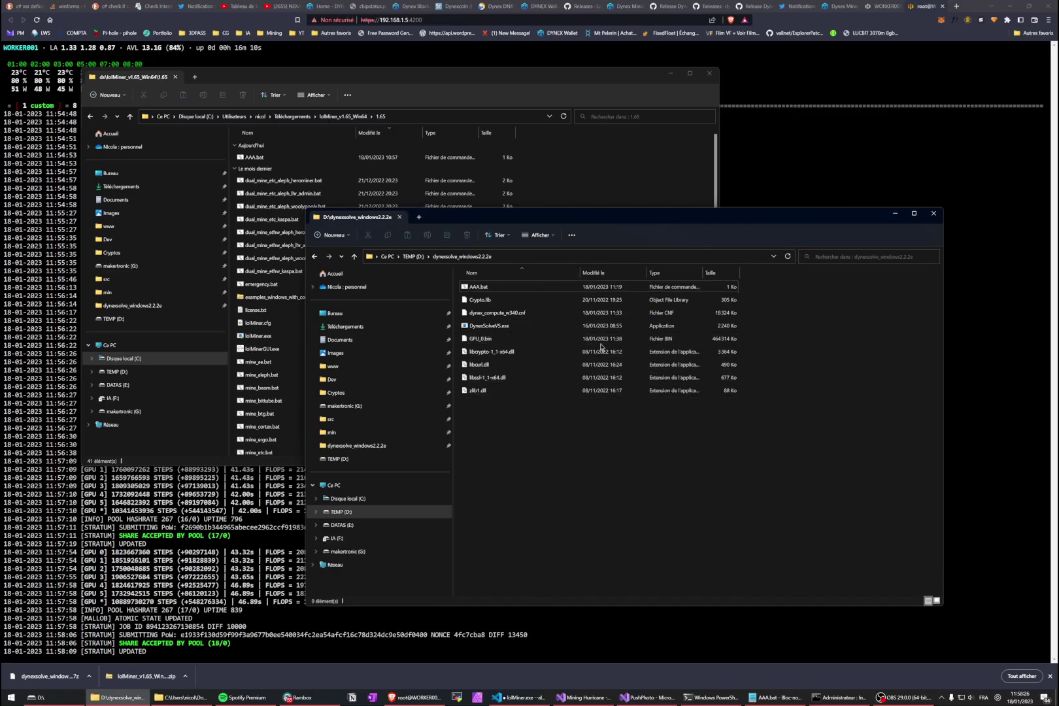
Switch to the ekapool mining pool site and open the wallet address lookup on its worker statistics page
click(628, 6)
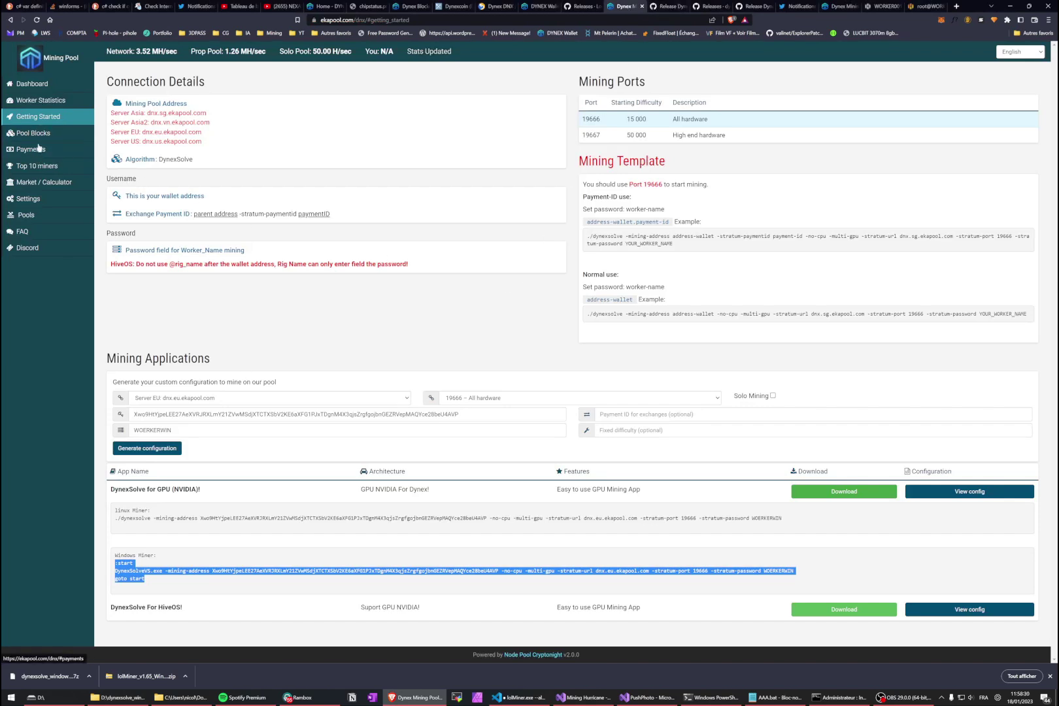
click(52, 105)
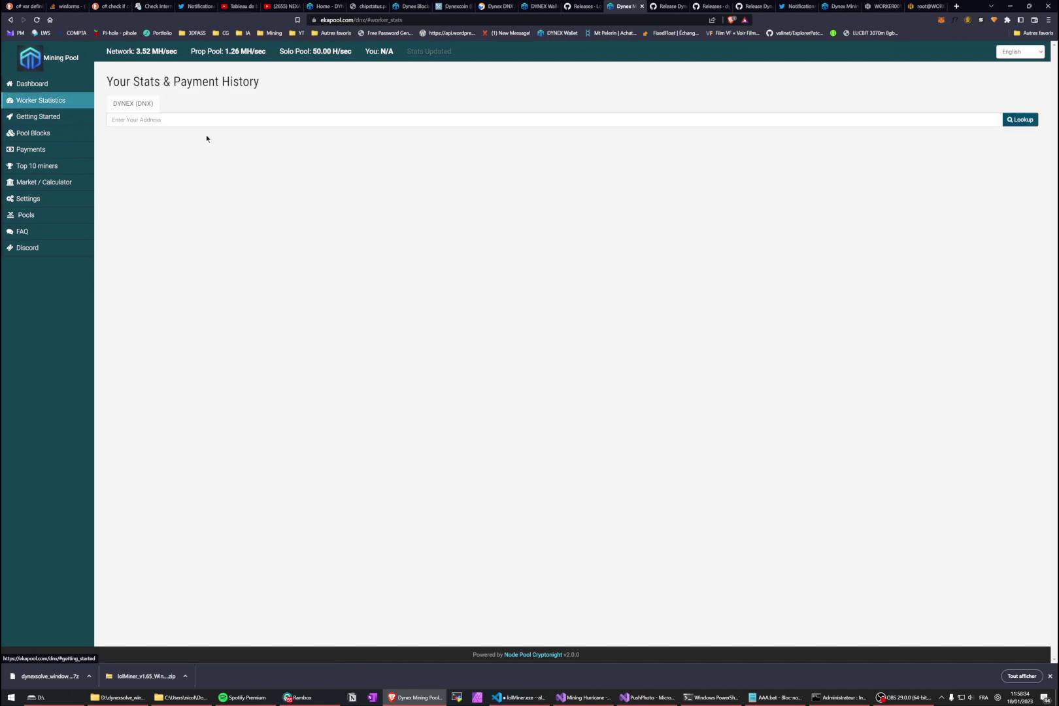
click(177, 121)
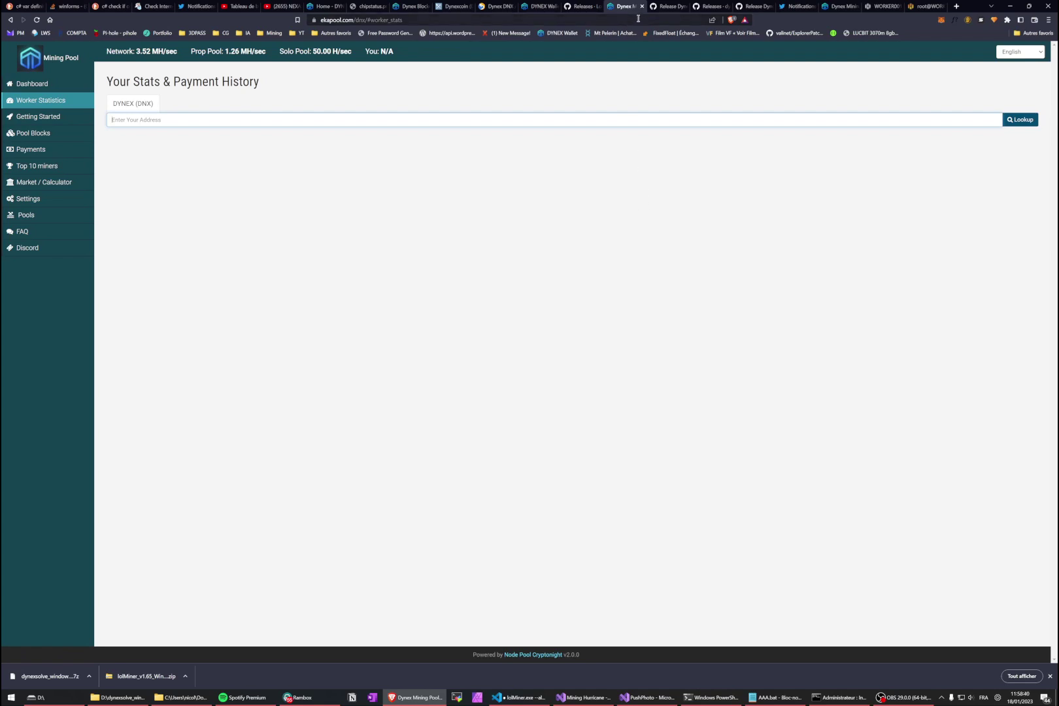
Switch to Hive OS and open the farm's wallet list
click(709, 7)
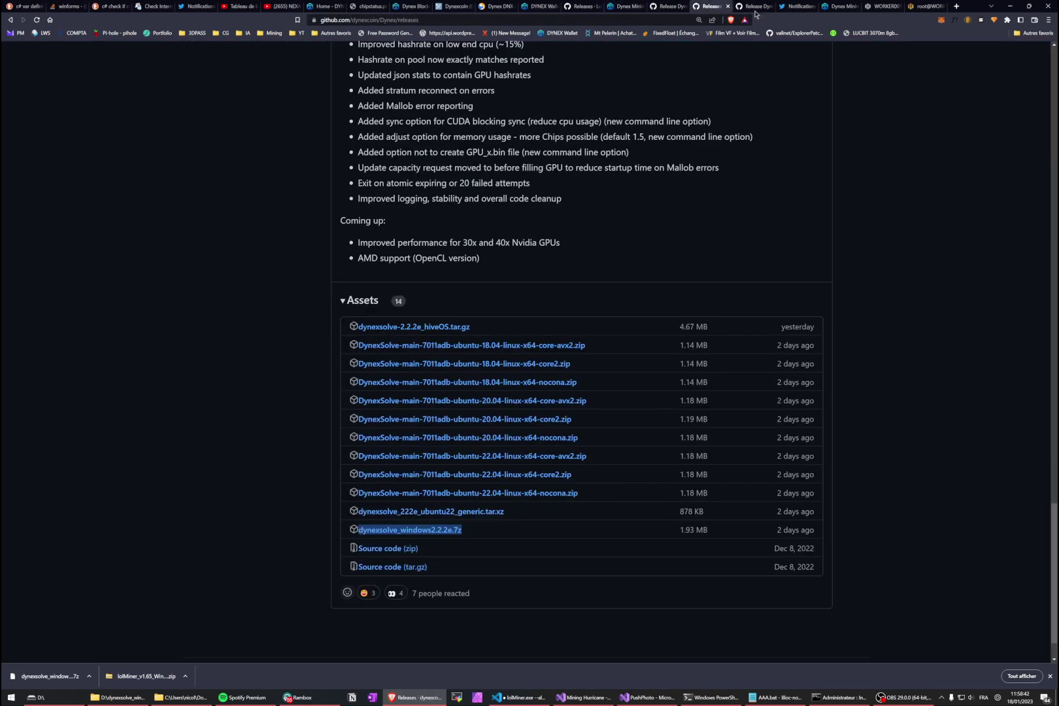
click(840, 6)
click(881, 7)
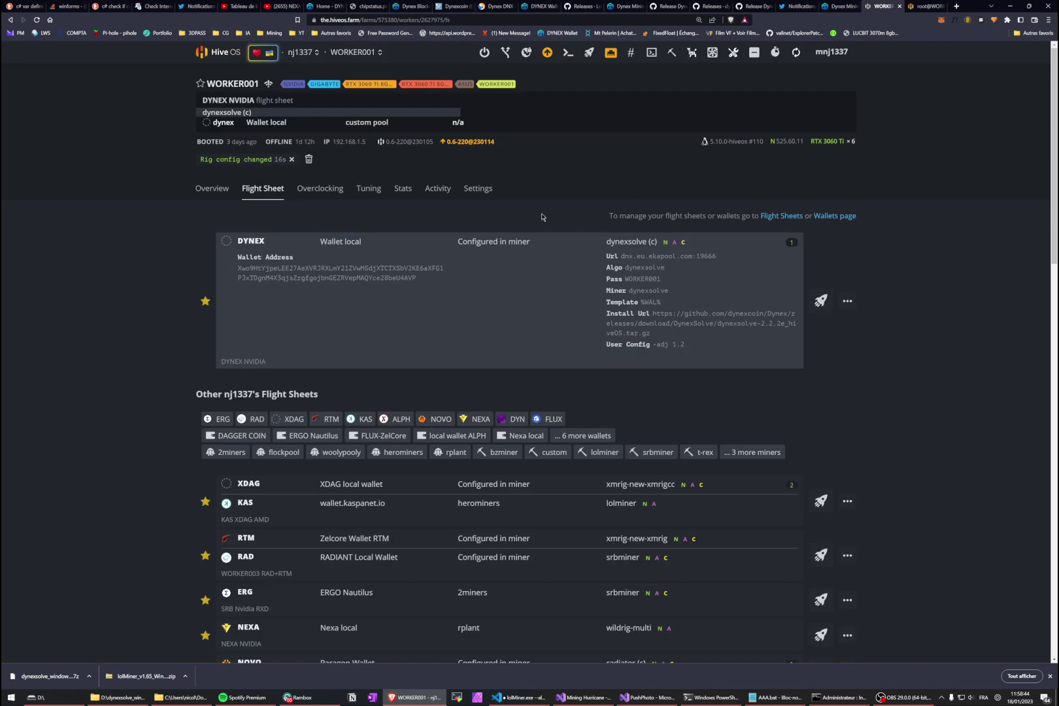
click(220, 190)
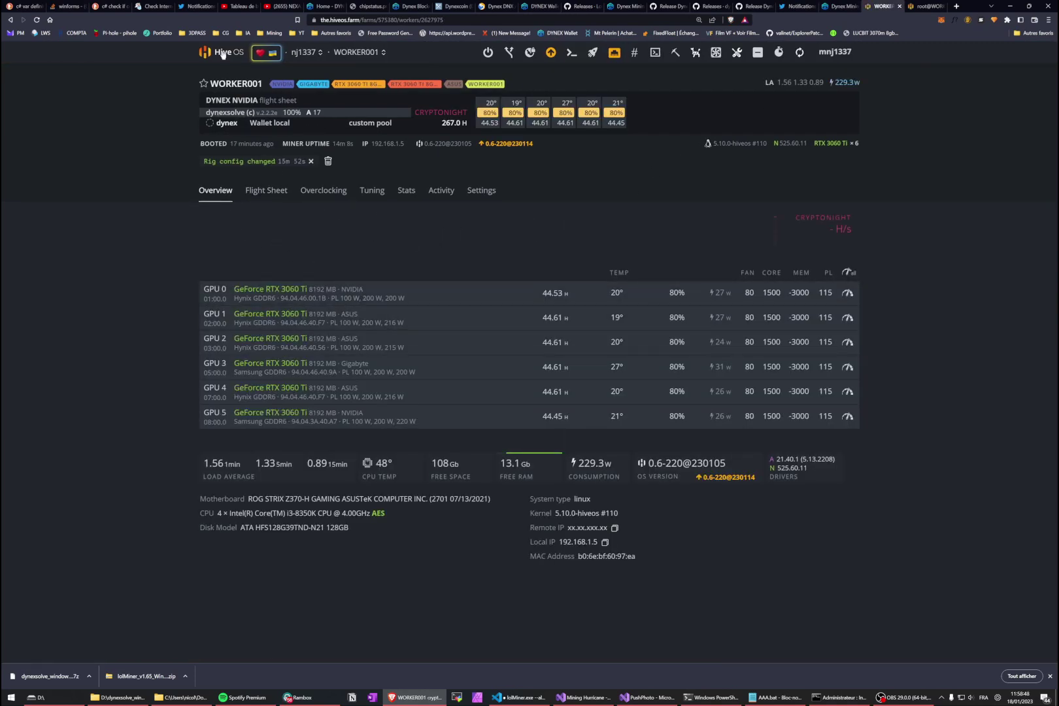
key(alt+Left)
click(259, 229)
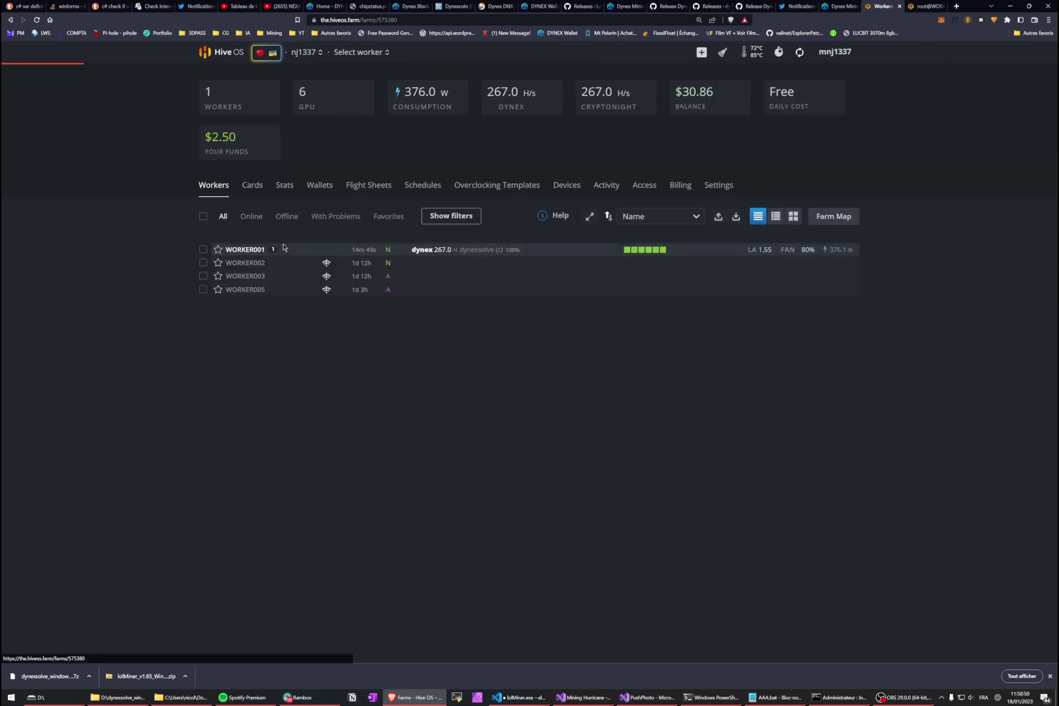
click(325, 189)
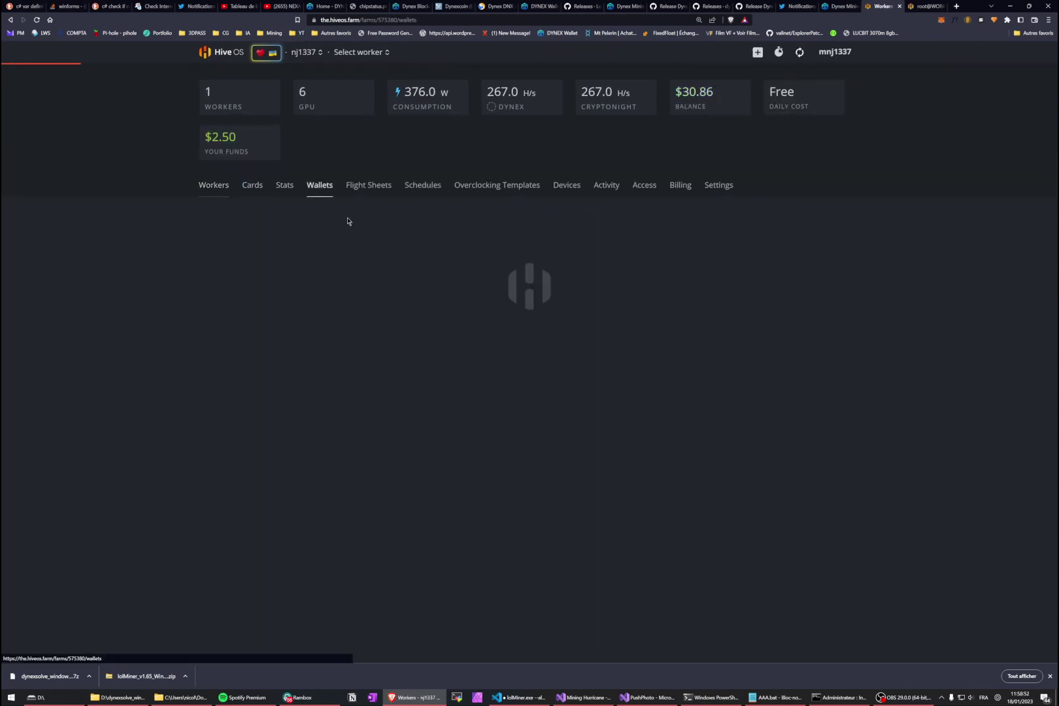
Start a new wallet with dynex as the coin and paste the DNX wallet address
click(828, 223)
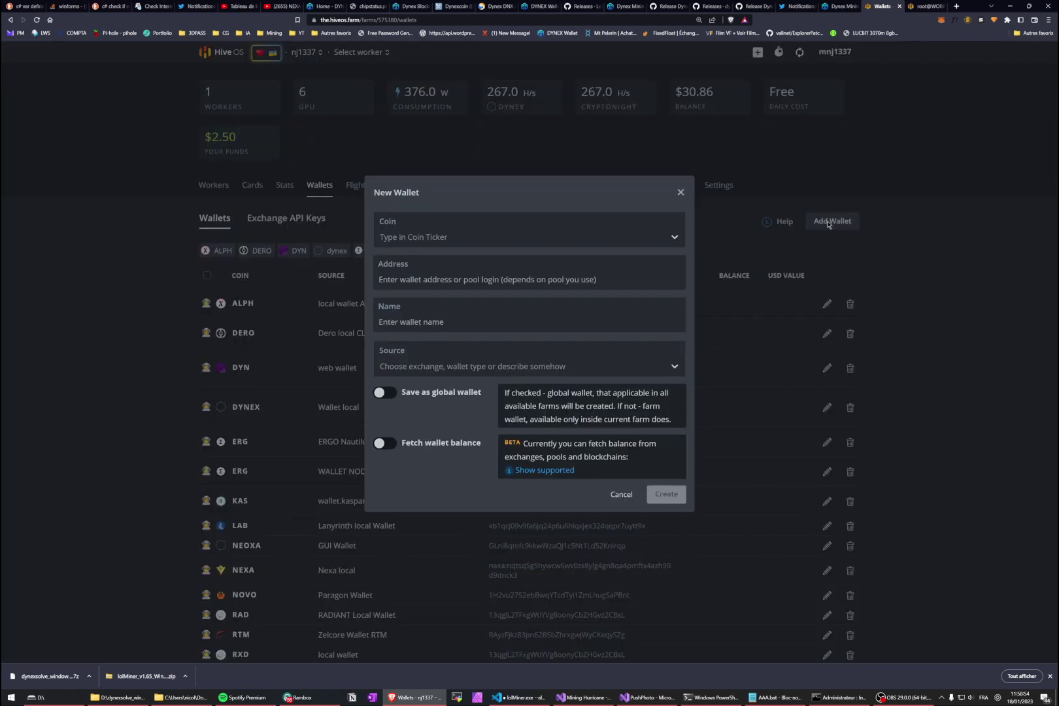
click(459, 238)
text(DYNEX)
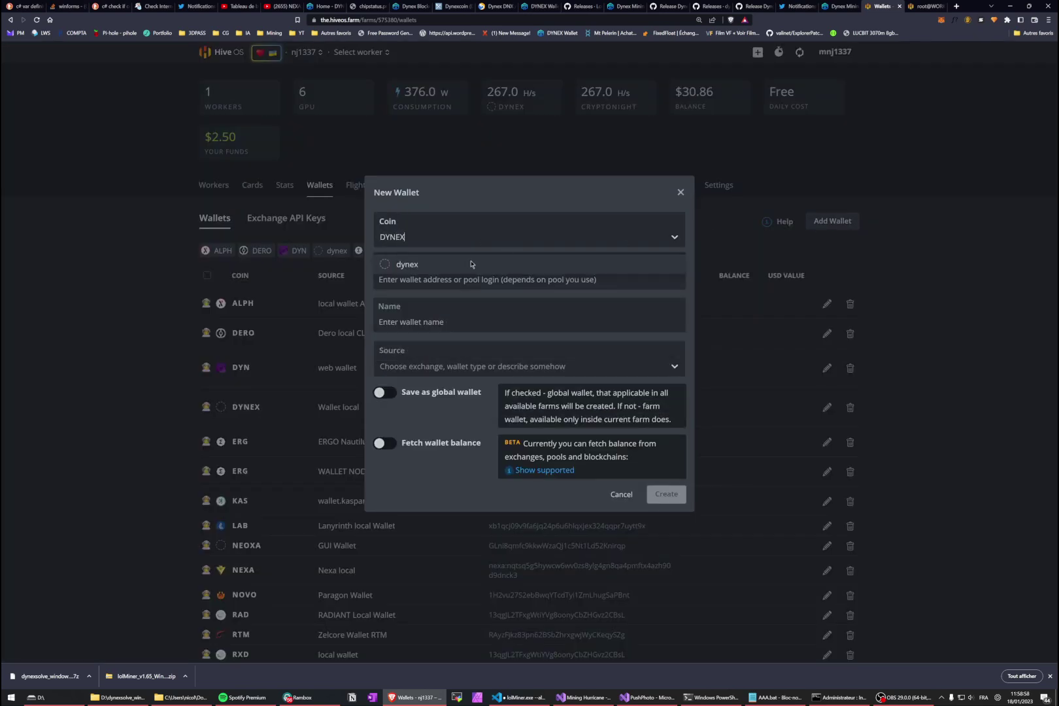
click(433, 265)
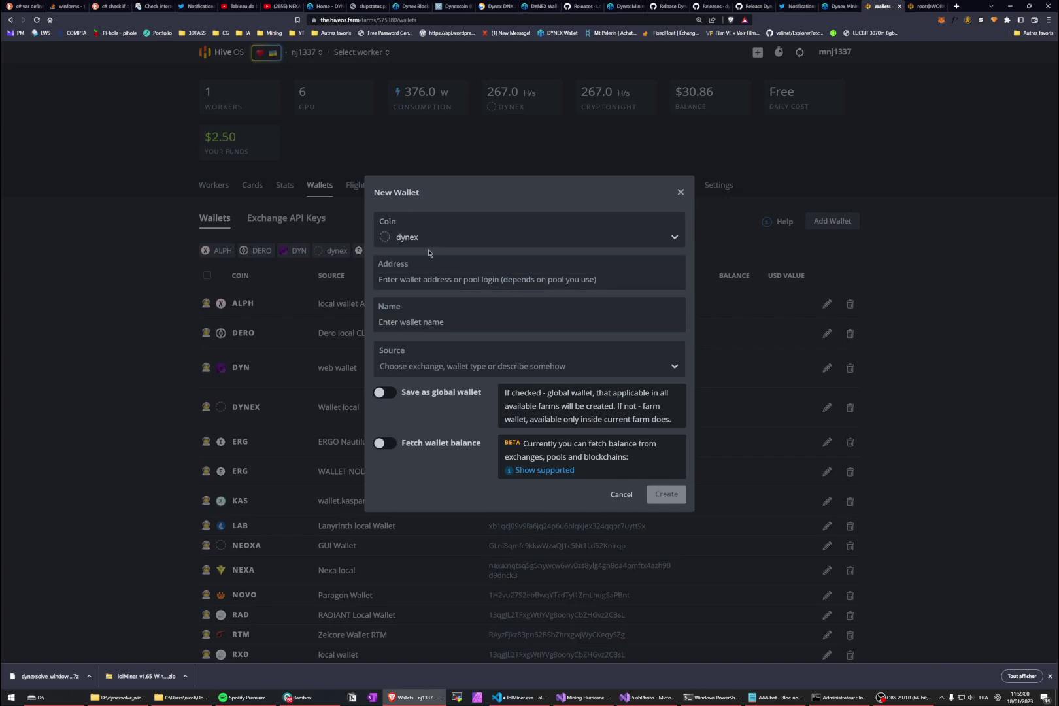
click(415, 282)
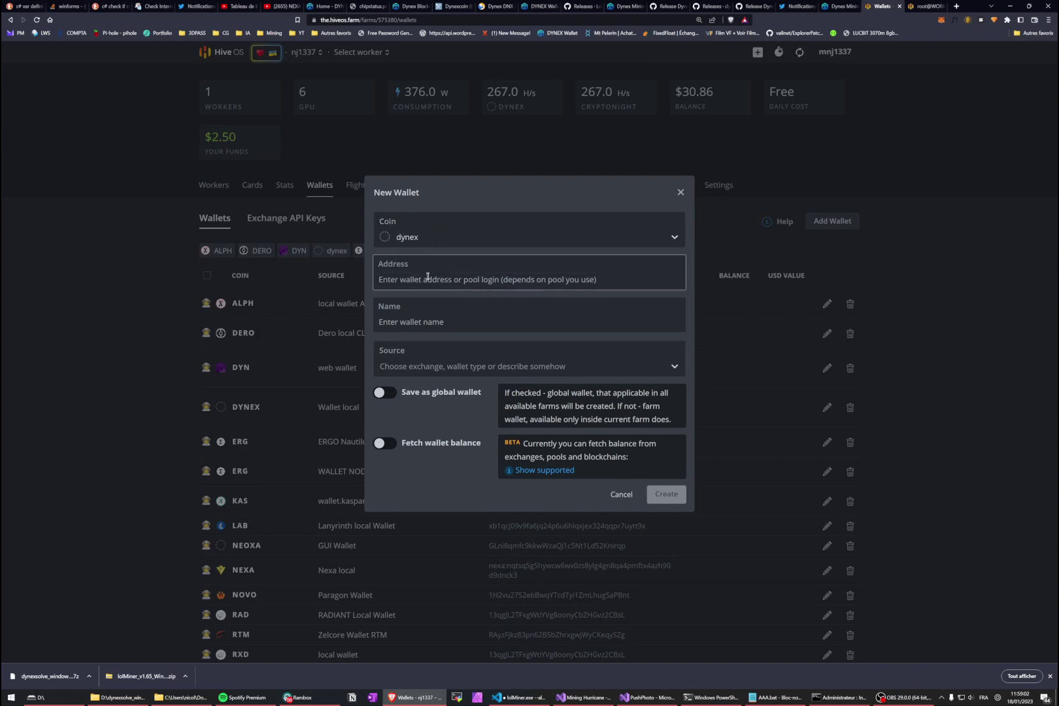
click(533, 6)
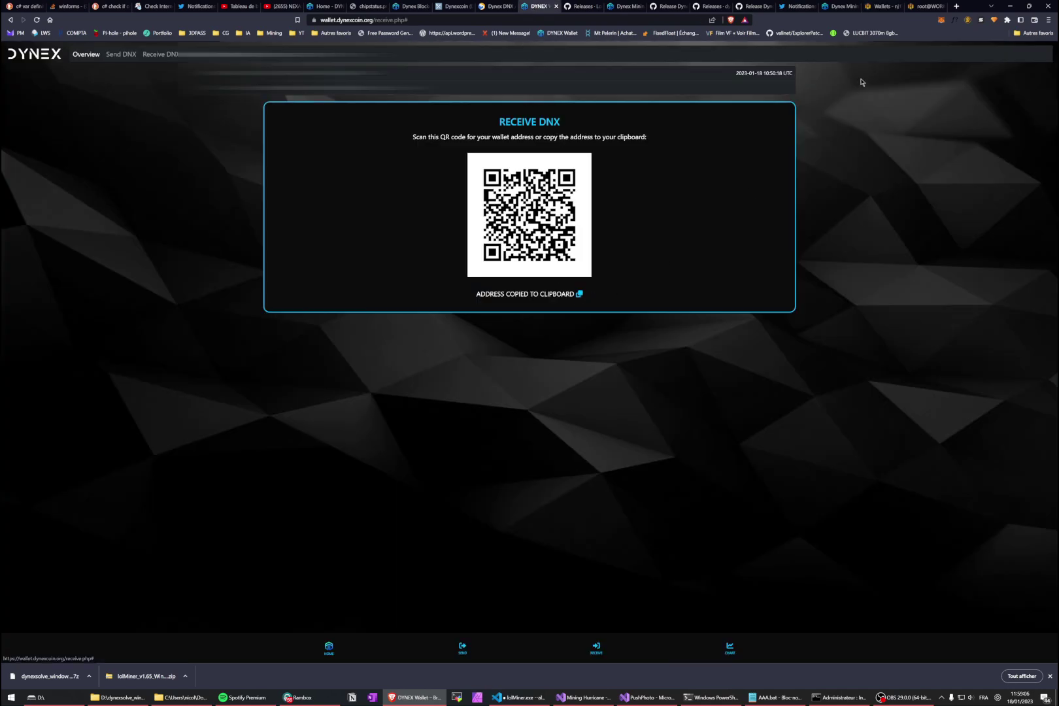
click(882, 7)
key(ctrl+v)
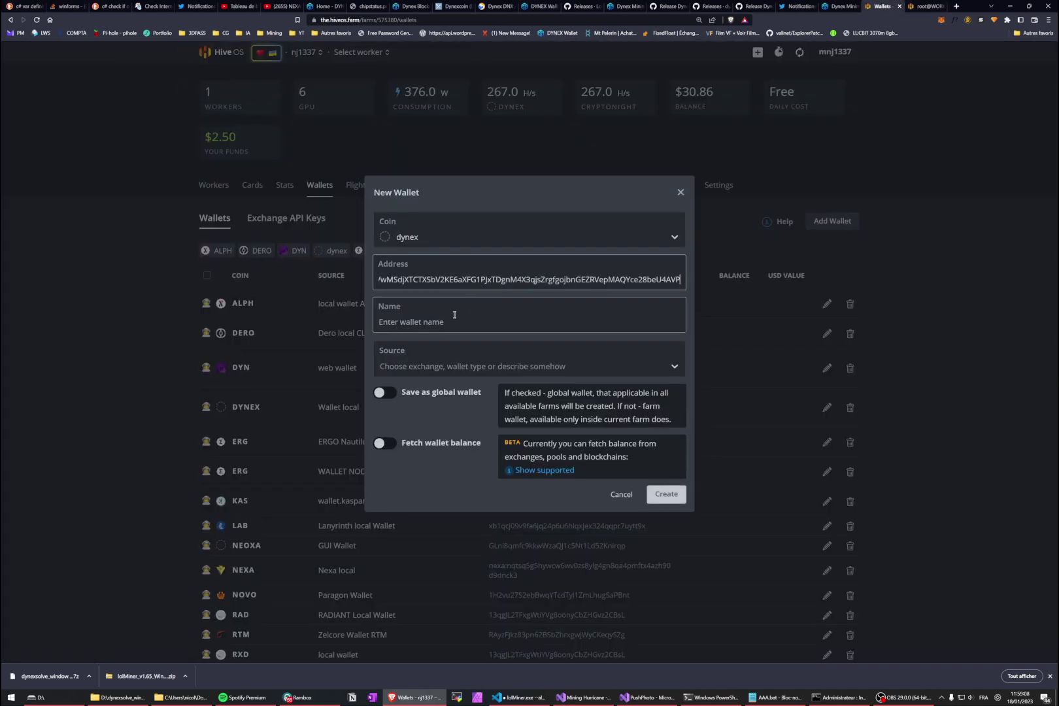
Name the new wallet "Wallet web" and discard the wallet form
click(420, 323)
text(Wa)
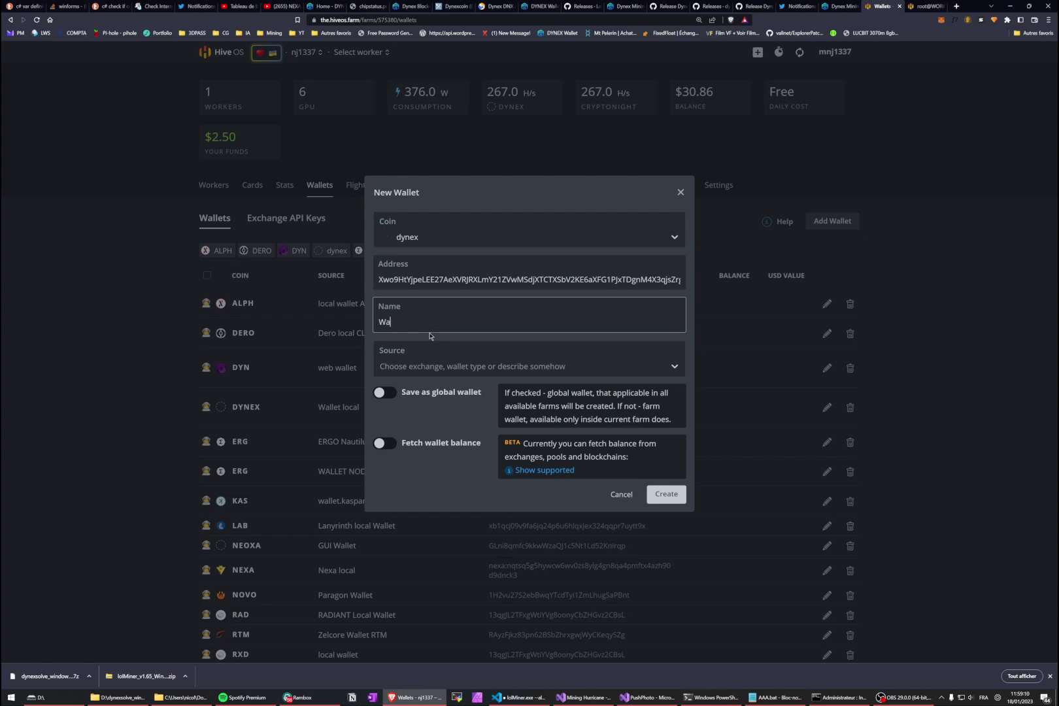
text(llet loc)
key(BackSpace)
key(BackSpace)
text(web)
click(621, 494)
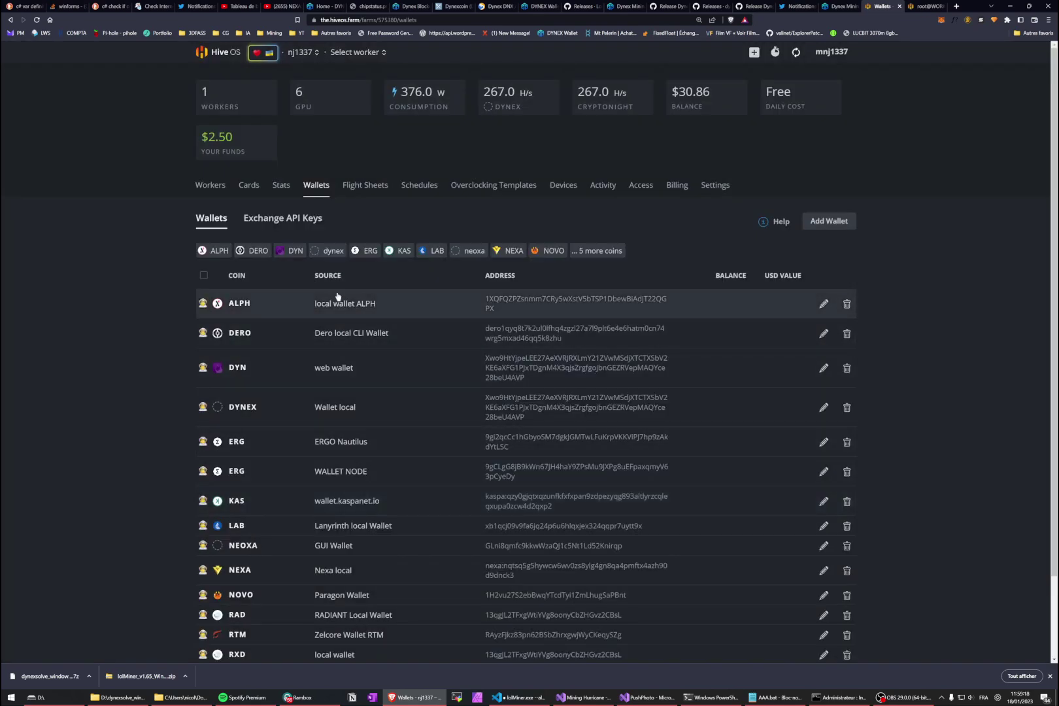
Filter the wallets by dynex and rename the existing DYNEX wallet to "Wallet web"
click(338, 254)
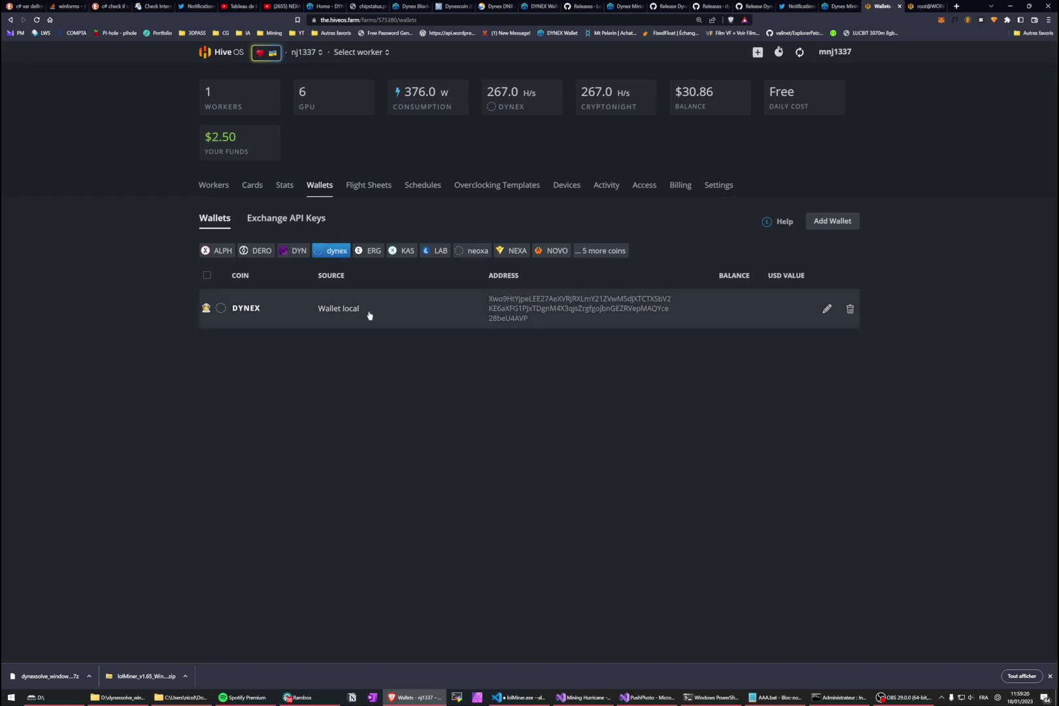
click(827, 309)
drag(425, 348, 402, 347)
text(web)
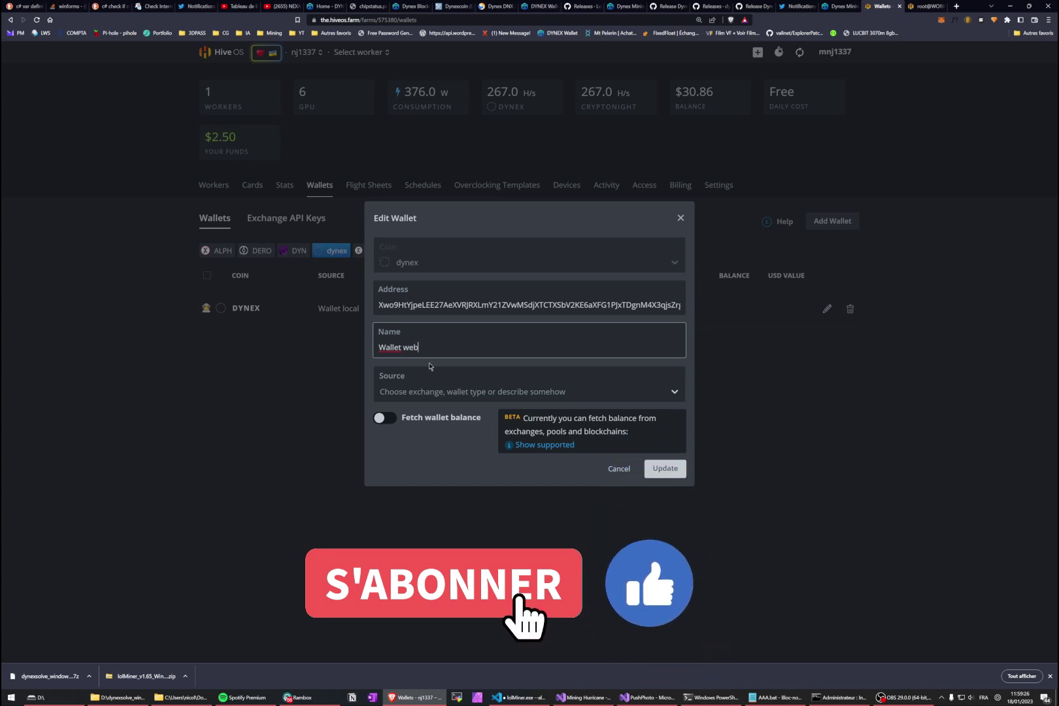
click(657, 472)
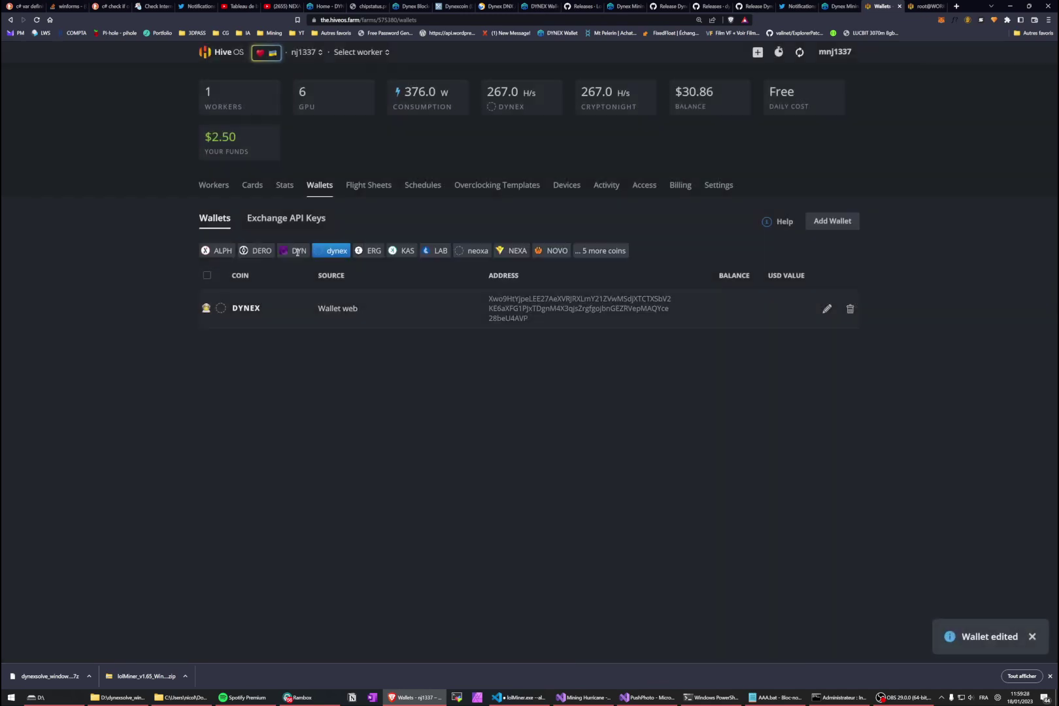
Open WORKER001's flight sheets and duplicate the DYNEX NVIDIA flight sheet
click(209, 185)
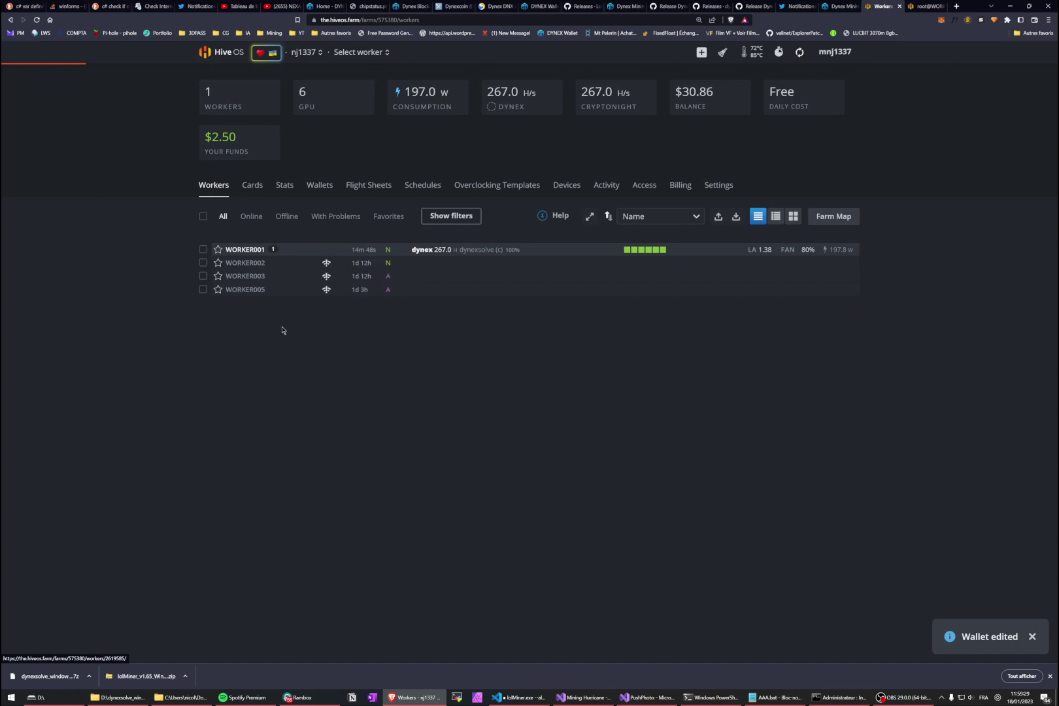
click(247, 250)
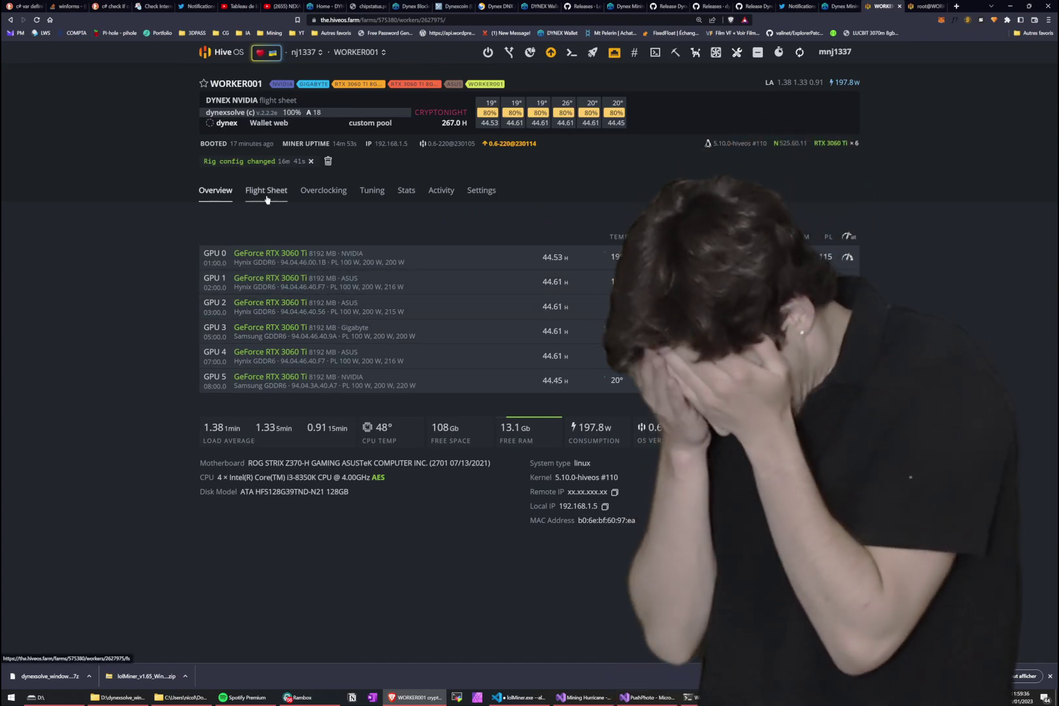
click(267, 195)
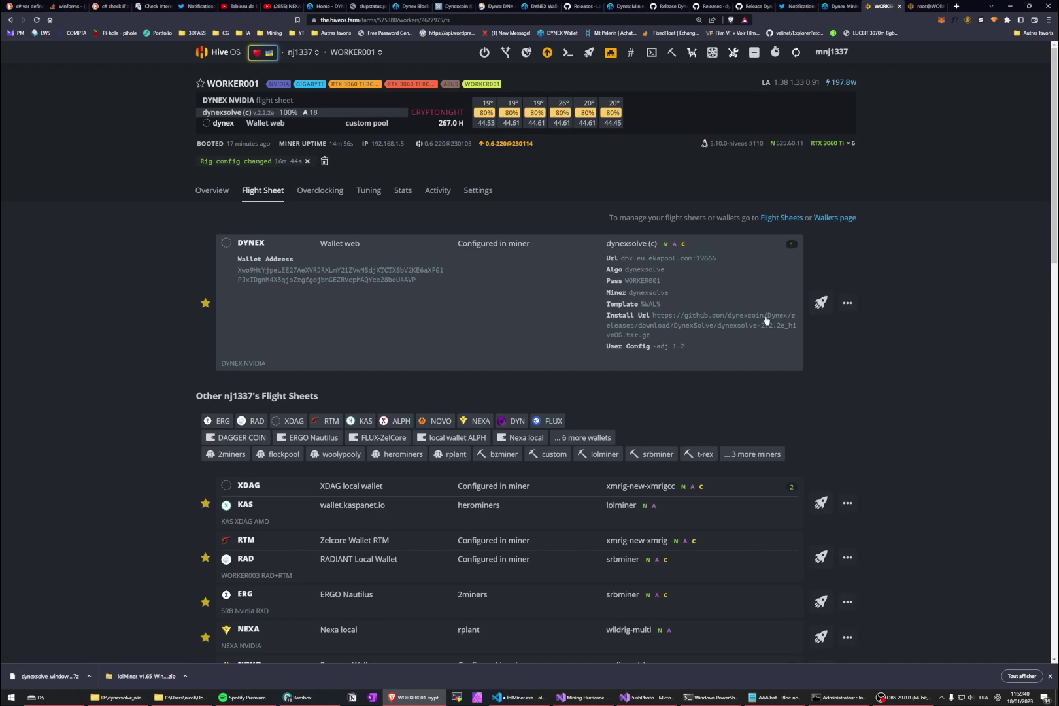
click(851, 308)
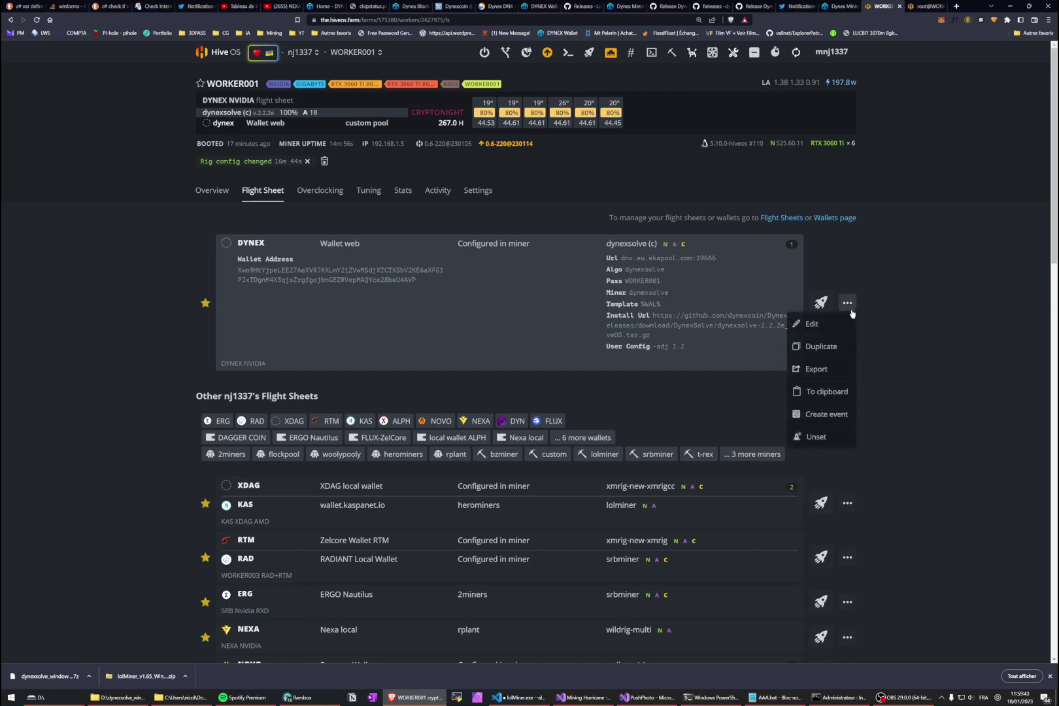
click(825, 348)
scroll(733, 430, down, 10)
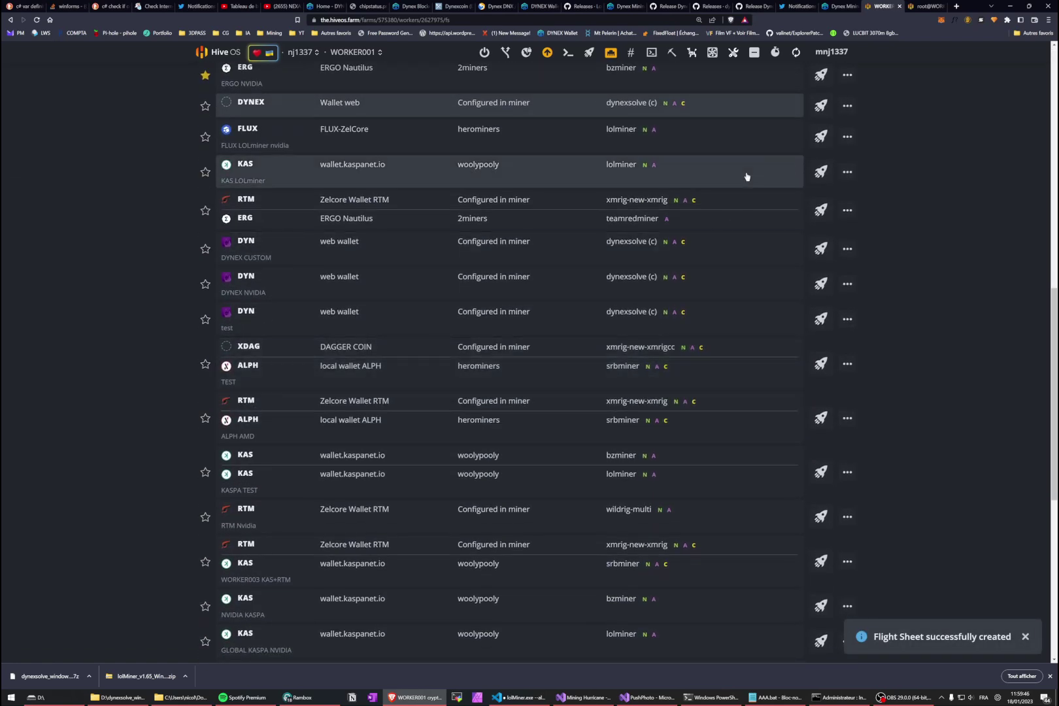
Edit the duplicated DYNEX flight sheet, check its coin and wallet choices, and select Custom as the miner
click(847, 105)
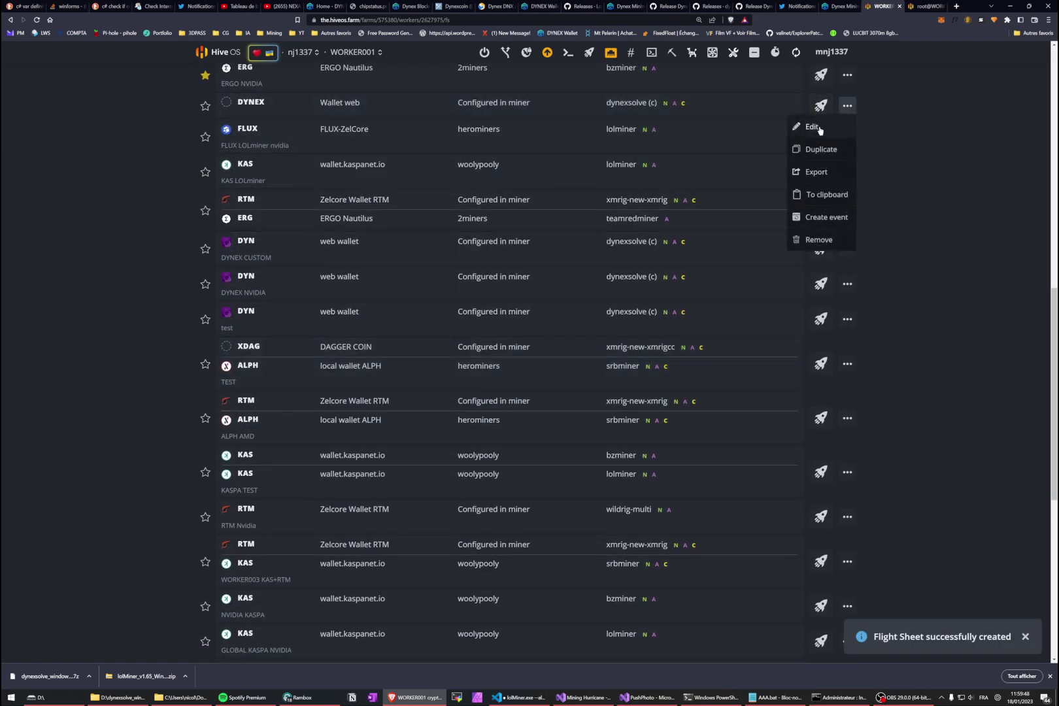
click(820, 129)
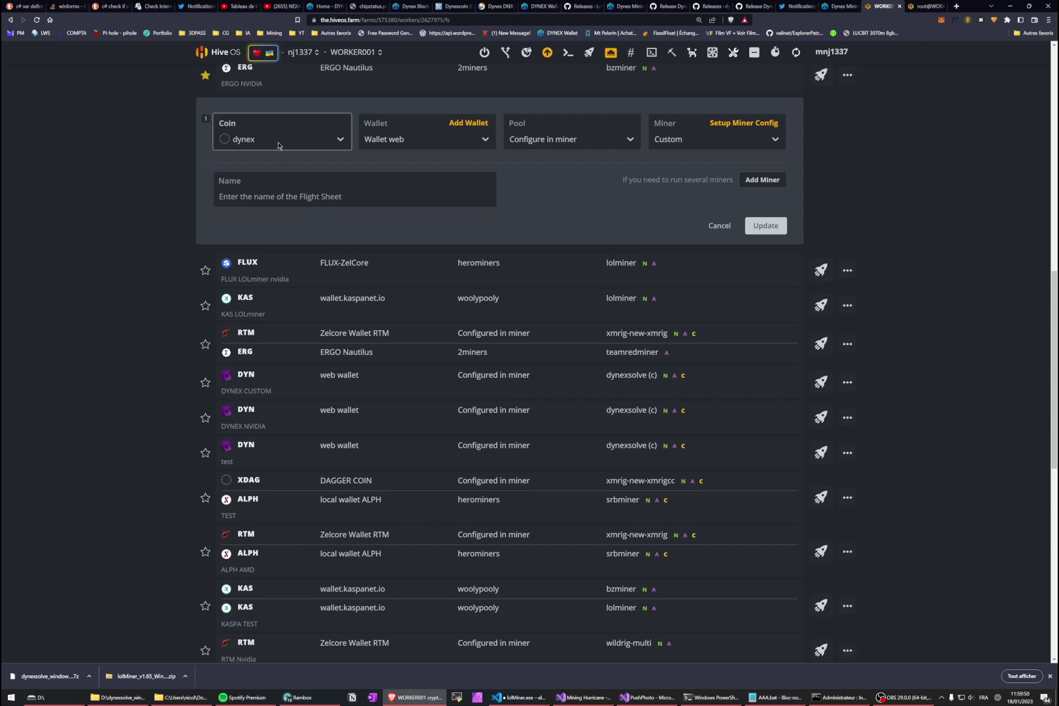
click(255, 140)
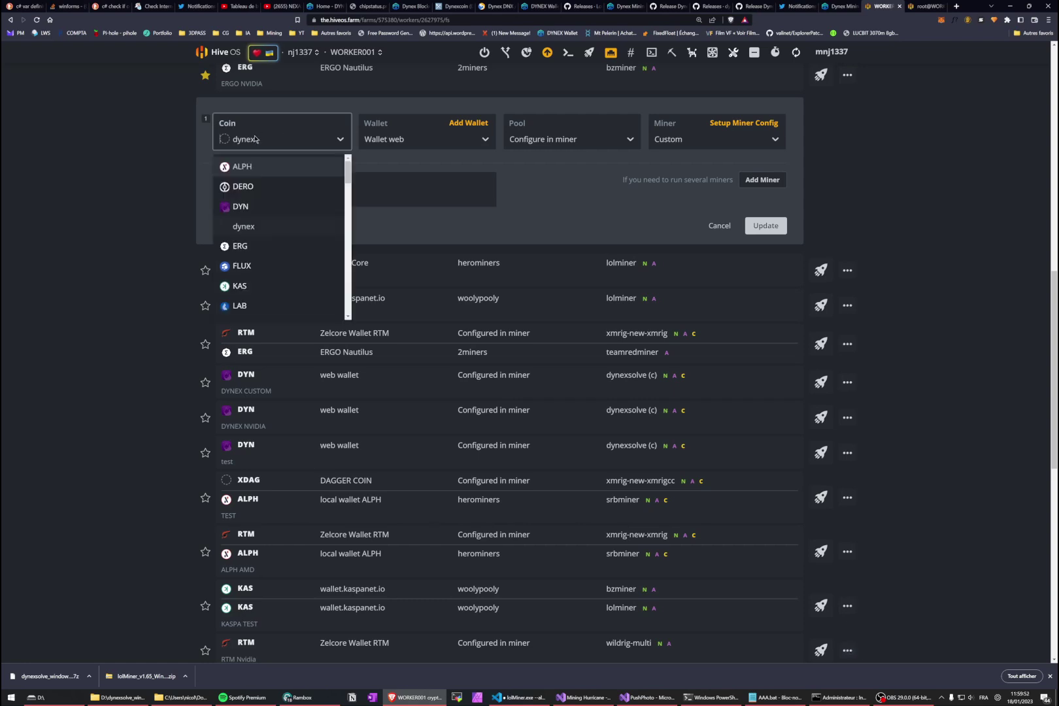
click(262, 146)
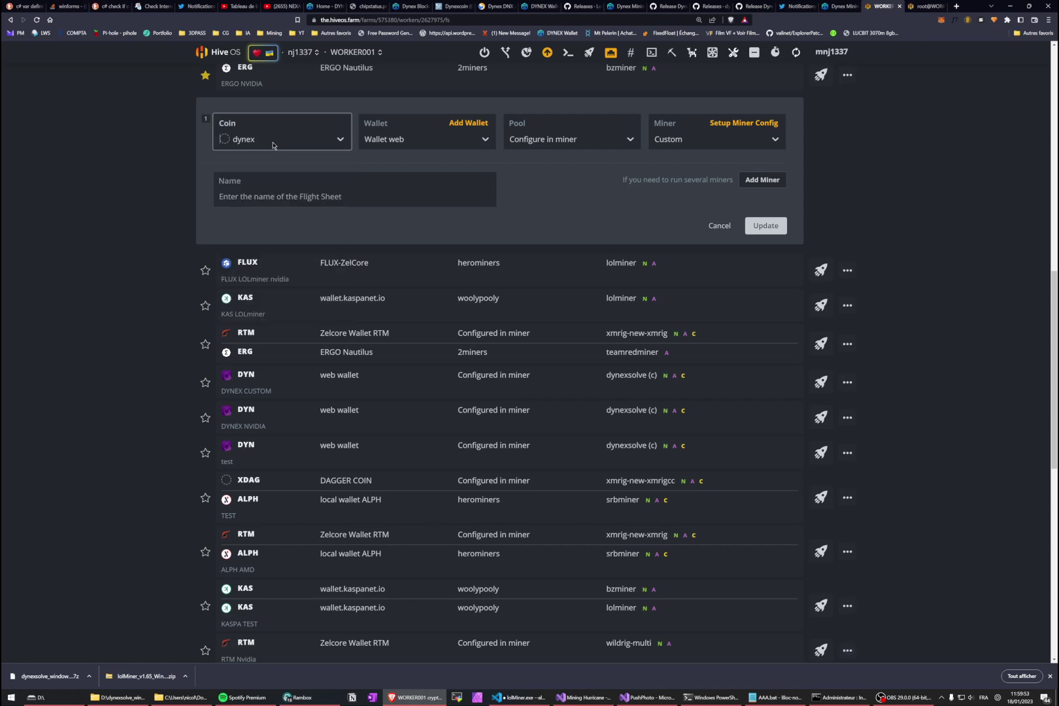
click(401, 139)
click(406, 163)
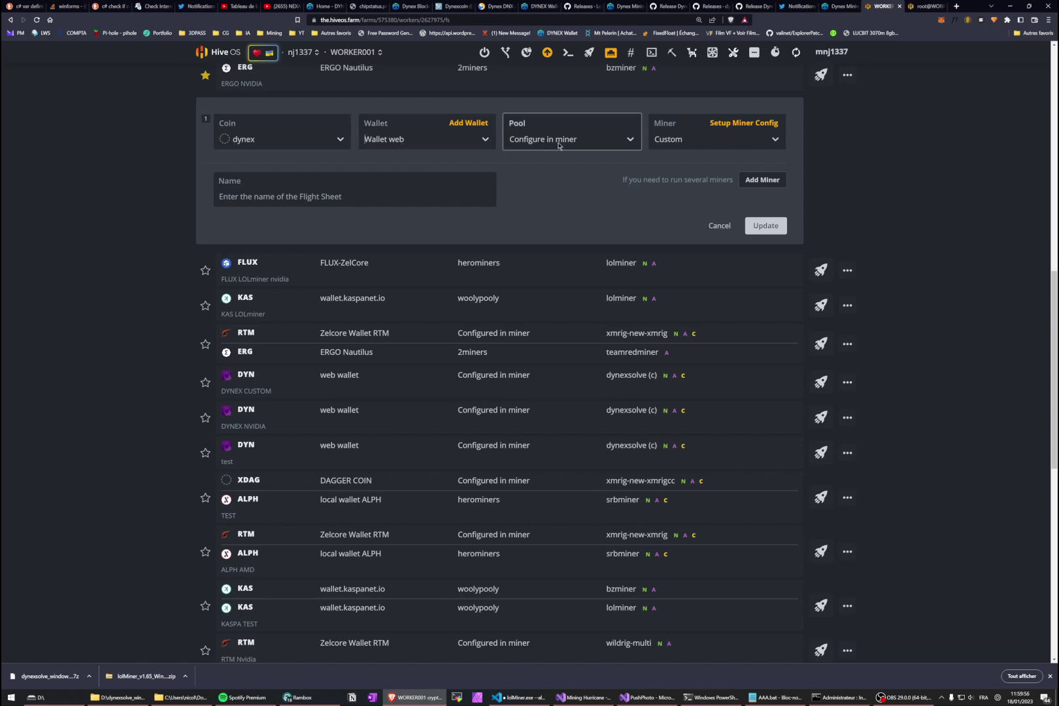
click(676, 145)
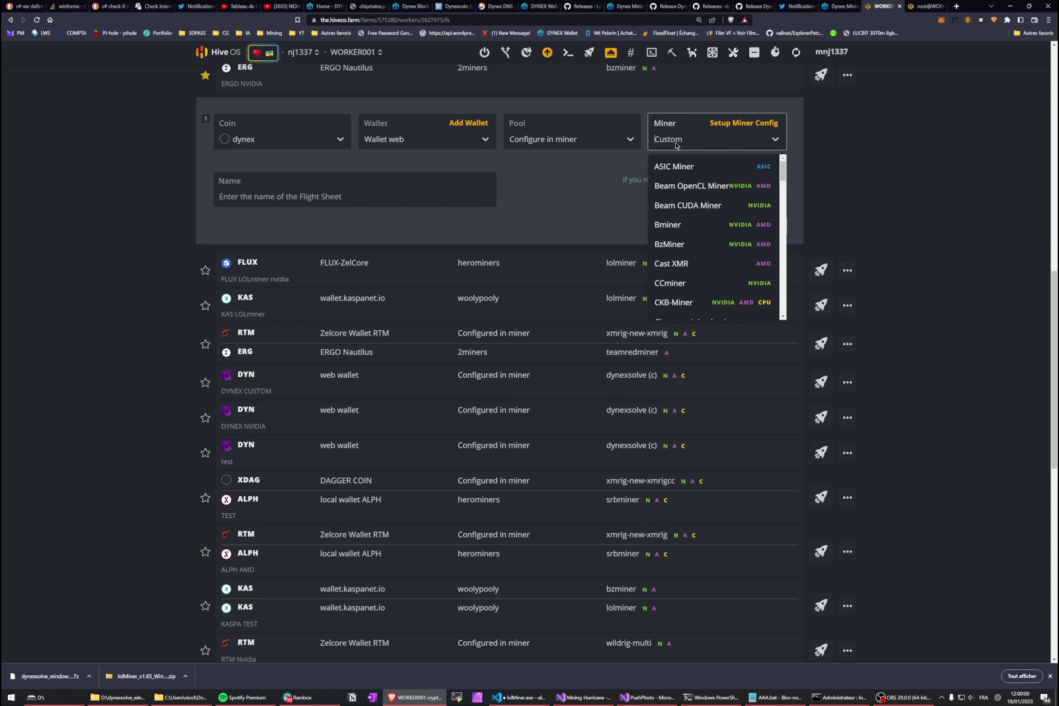
text(cus)
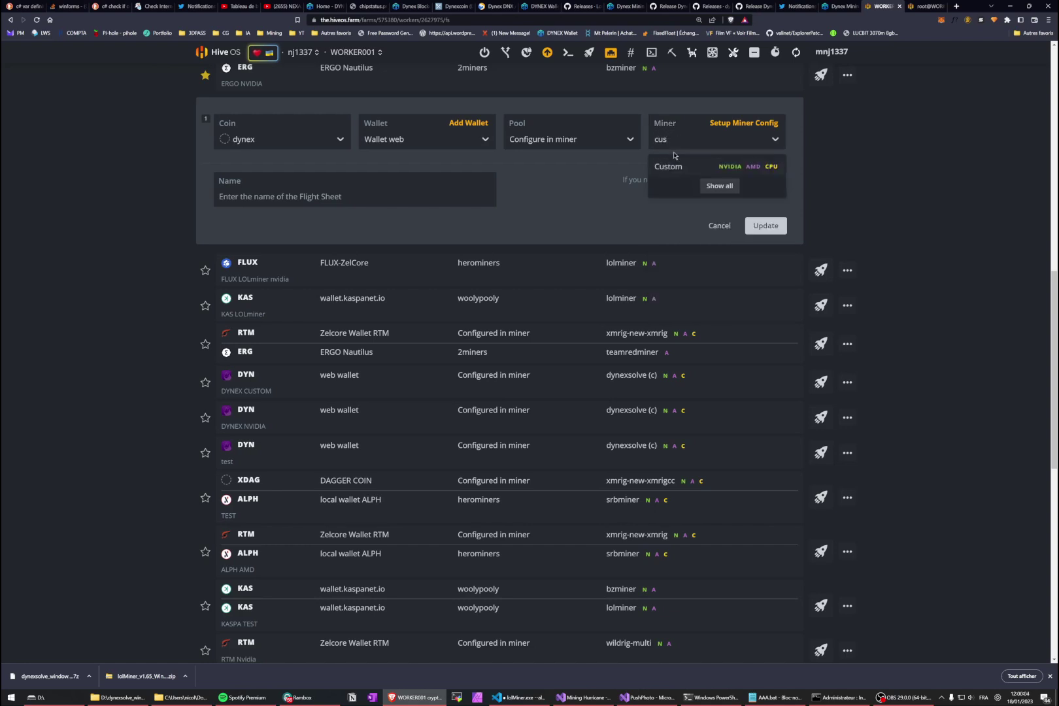
click(677, 171)
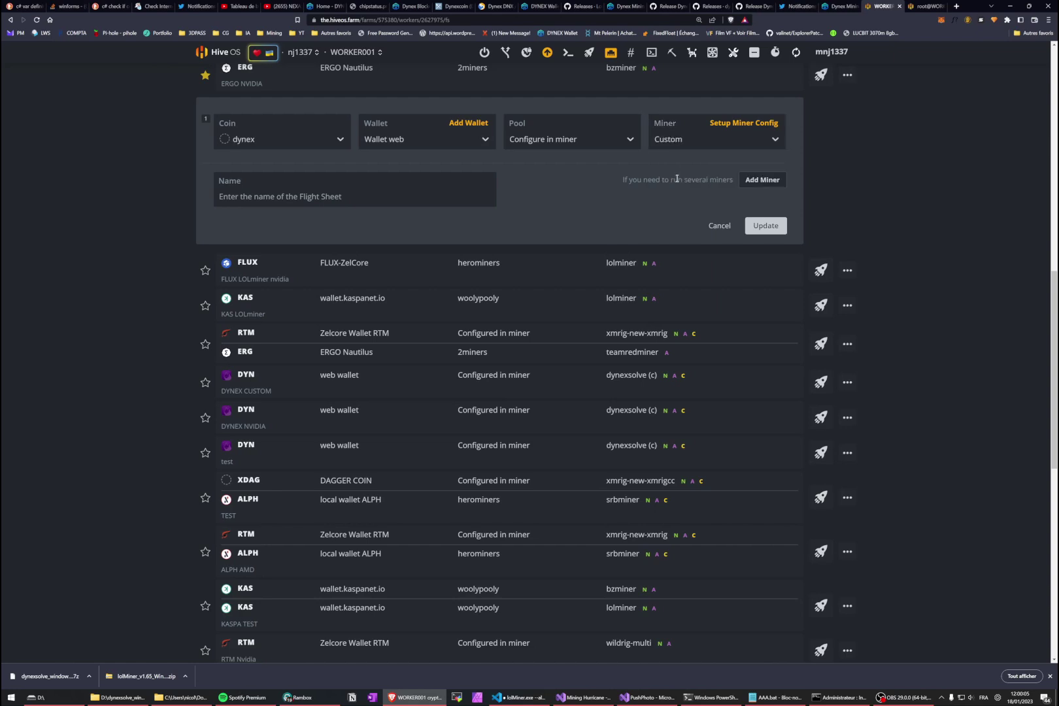
Open the Custom miner's configuration and examine its full installation URL and its wallet and worker template
click(741, 122)
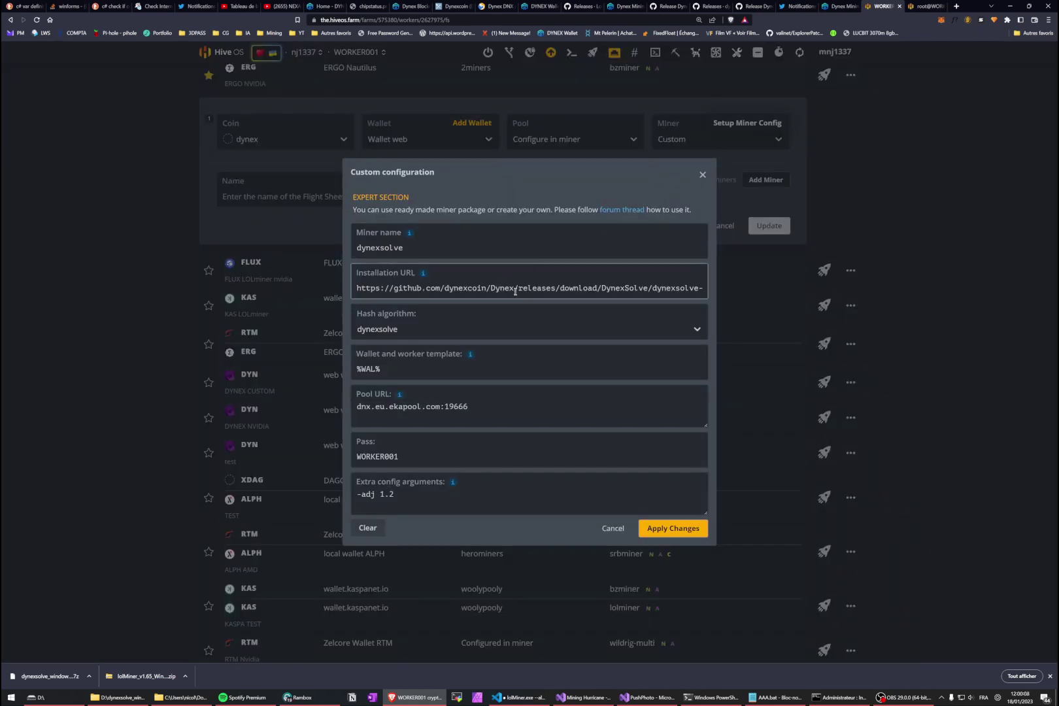
drag(533, 289, 356, 288)
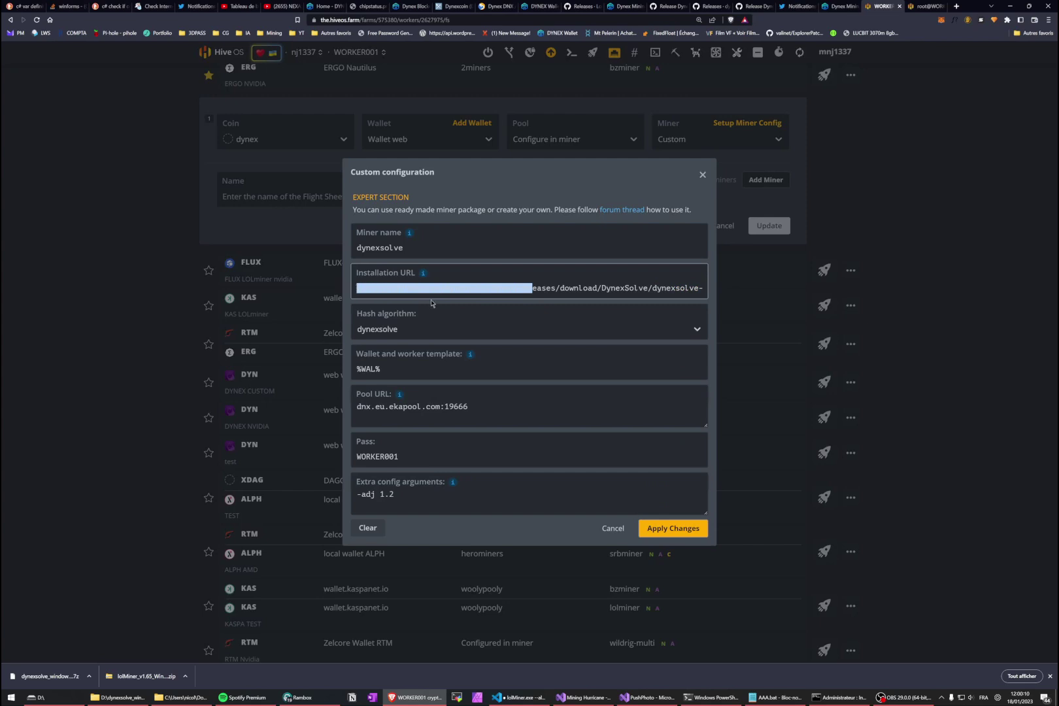
key(Right)
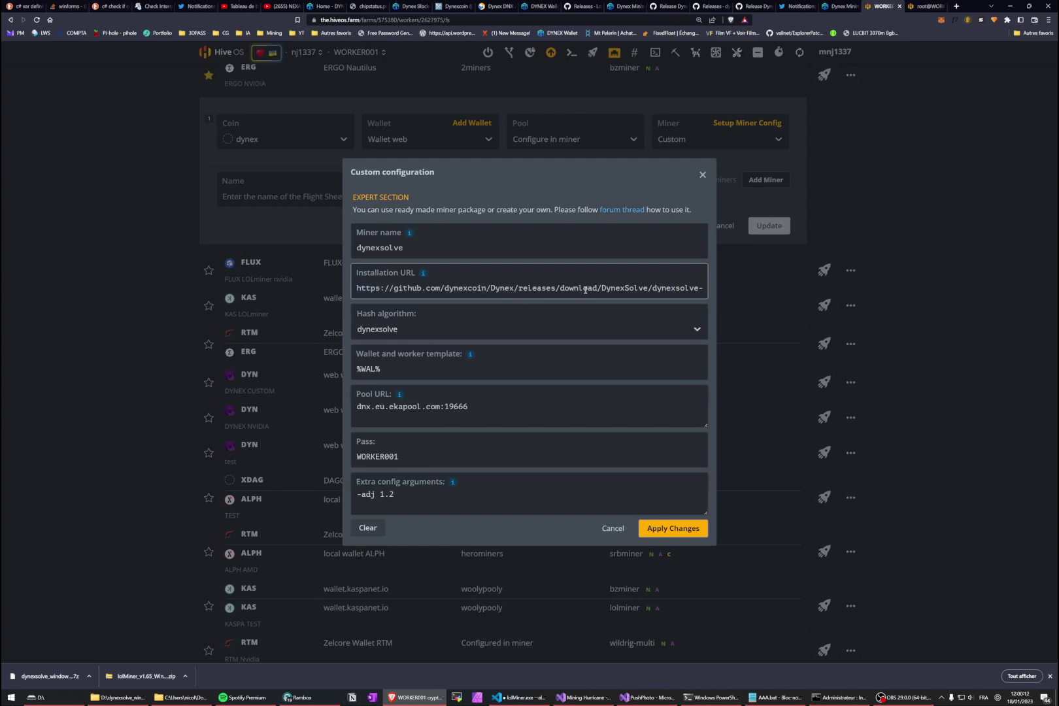
key(End)
key(ctrl+a)
key(Home)
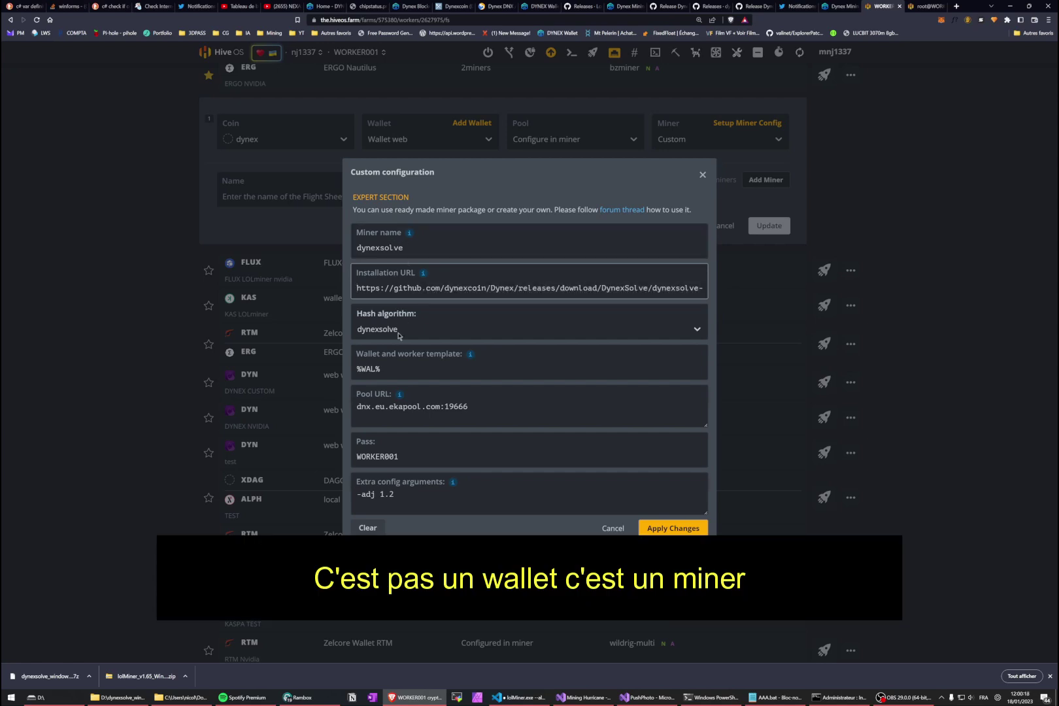
drag(386, 371, 353, 371)
click(390, 370)
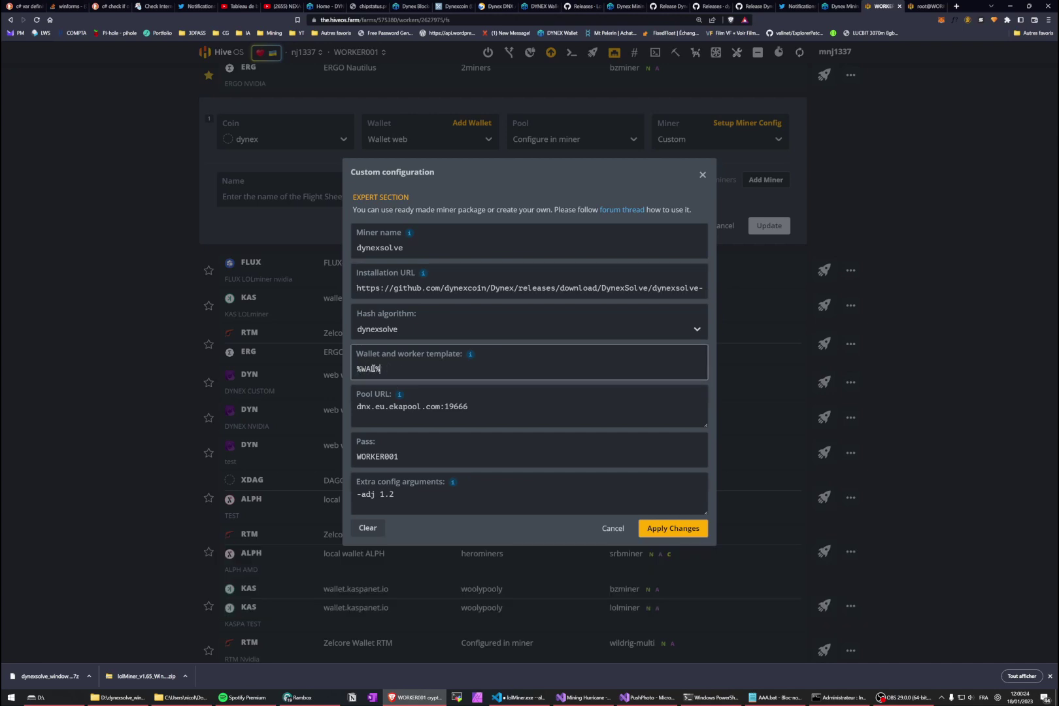
Add the %WAL%.%EMAIL% example to the wallet and worker template and delete the added text
mouse_move(472, 358)
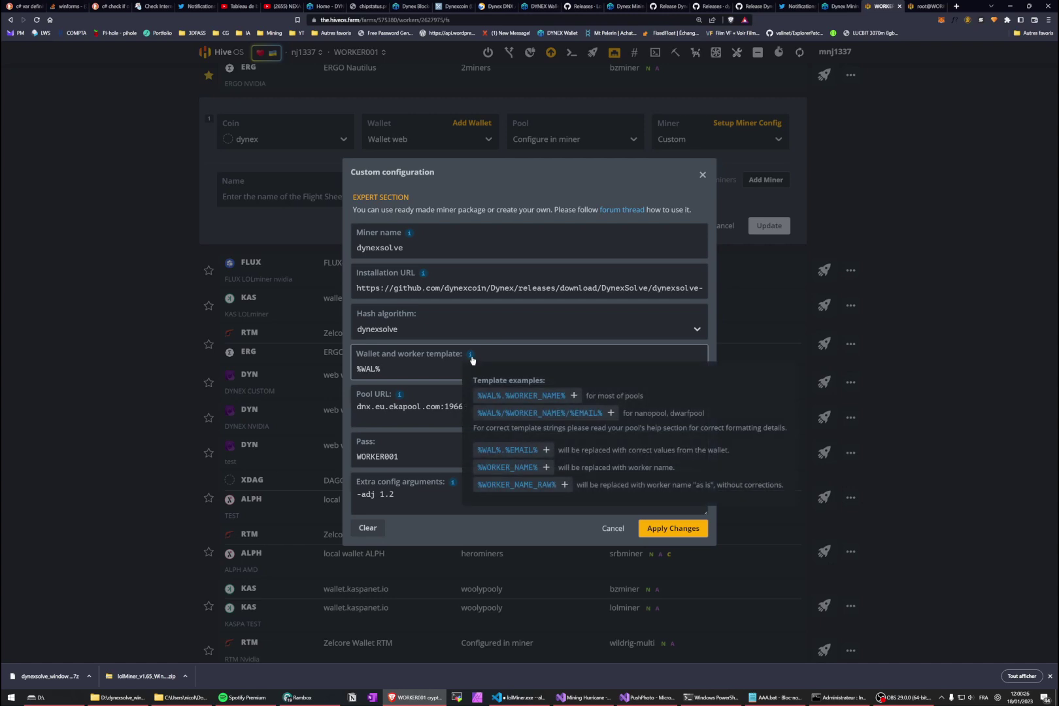
click(489, 449)
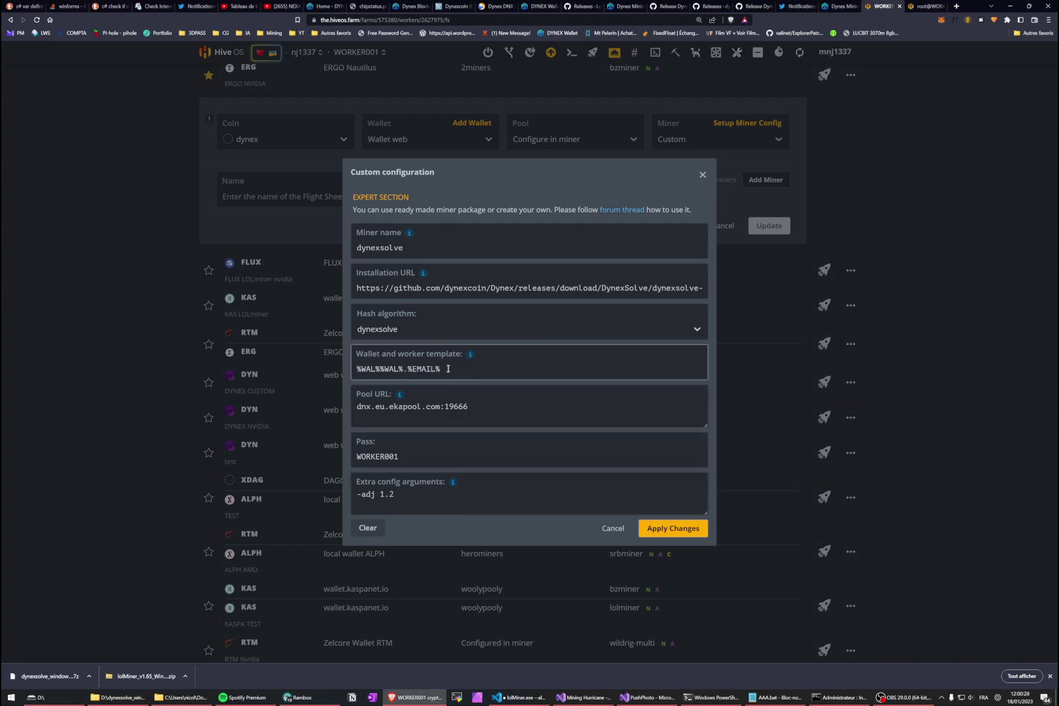
key(shift+Left)
key(shift+Left)
key(shift+Left)
key(shift+Left)
key(shift+Left)
key(shift+Left)
key(shift+Left)
key(shift+Left)
key(shift+Left)
key(shift+Left)
key(shift+Left)
key(shift+Left)
key(BackSpace)
key(BackSpace)
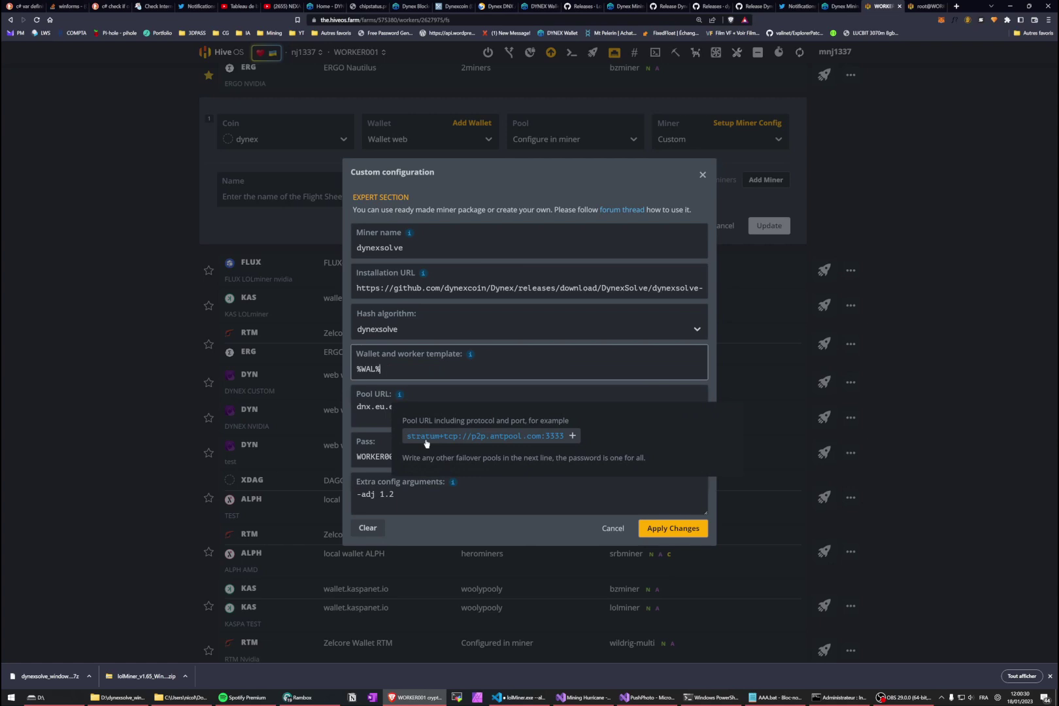
Compare the pool URL with the server address and port in the Windows miner command on the ekapool page
click(370, 407)
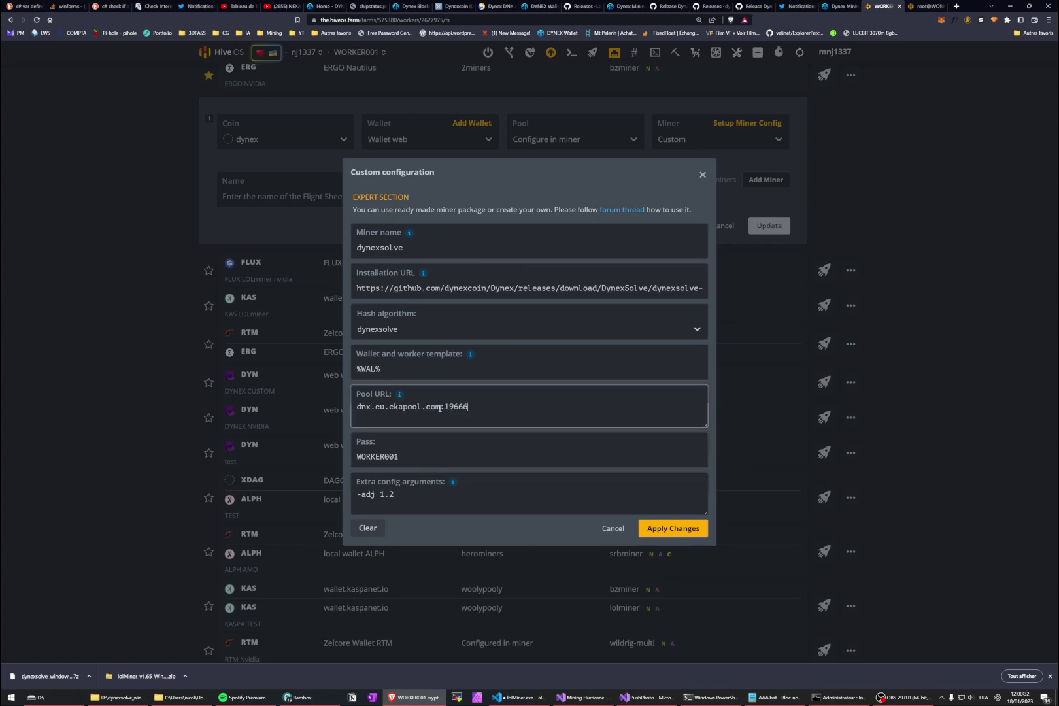
drag(470, 407, 343, 410)
click(830, 7)
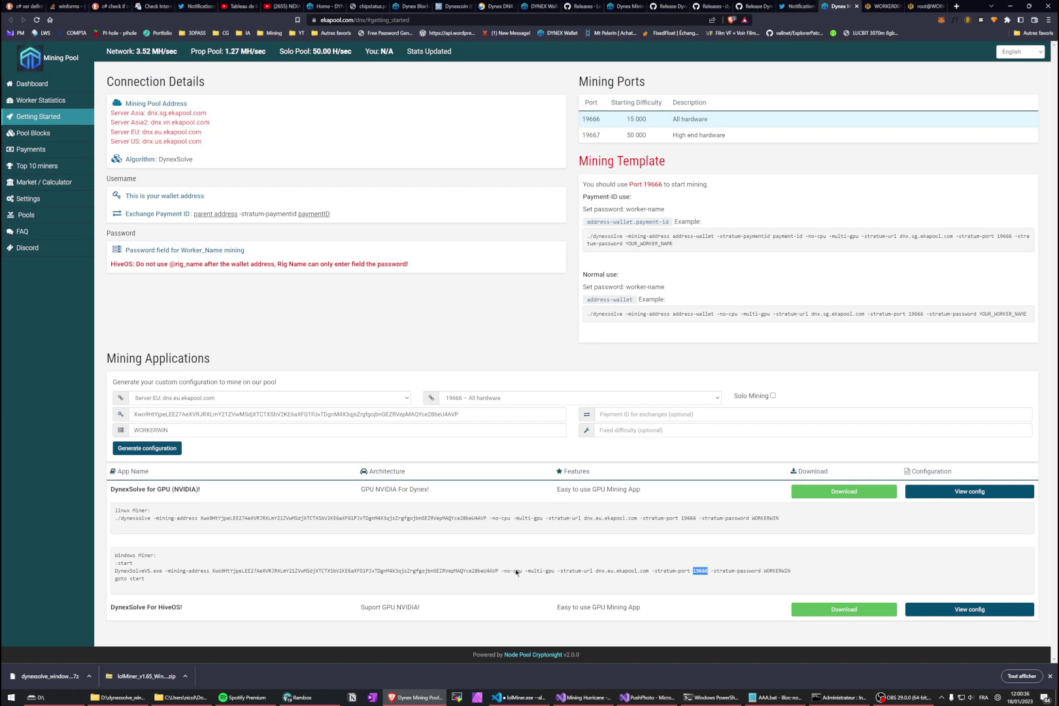
drag(649, 570, 596, 570)
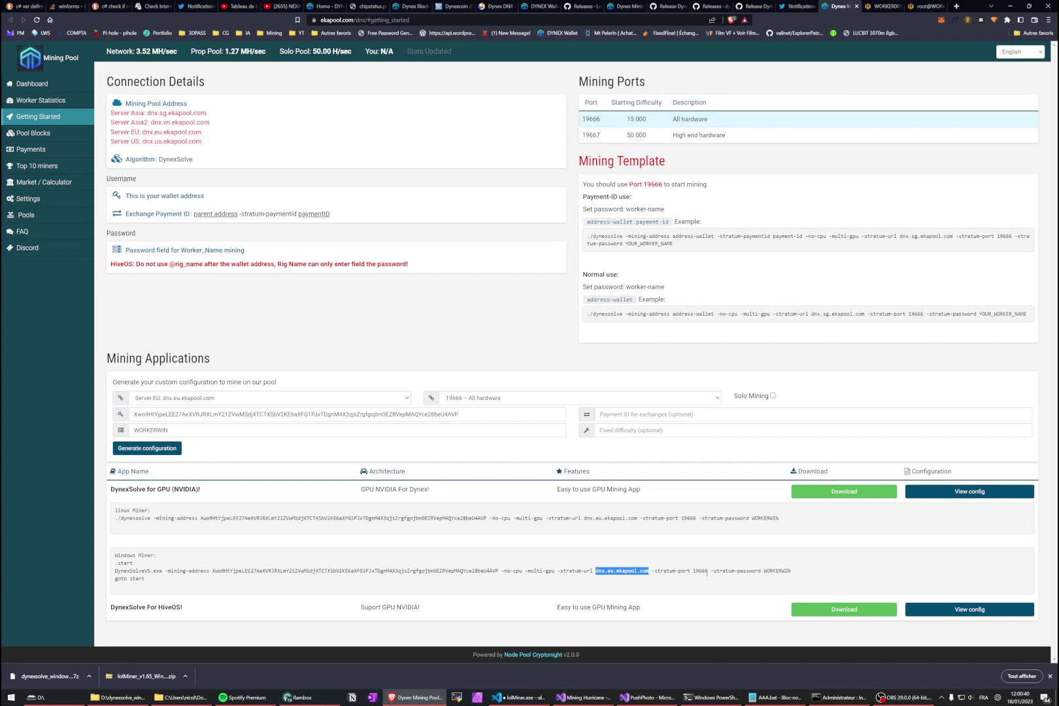
drag(708, 571, 692, 570)
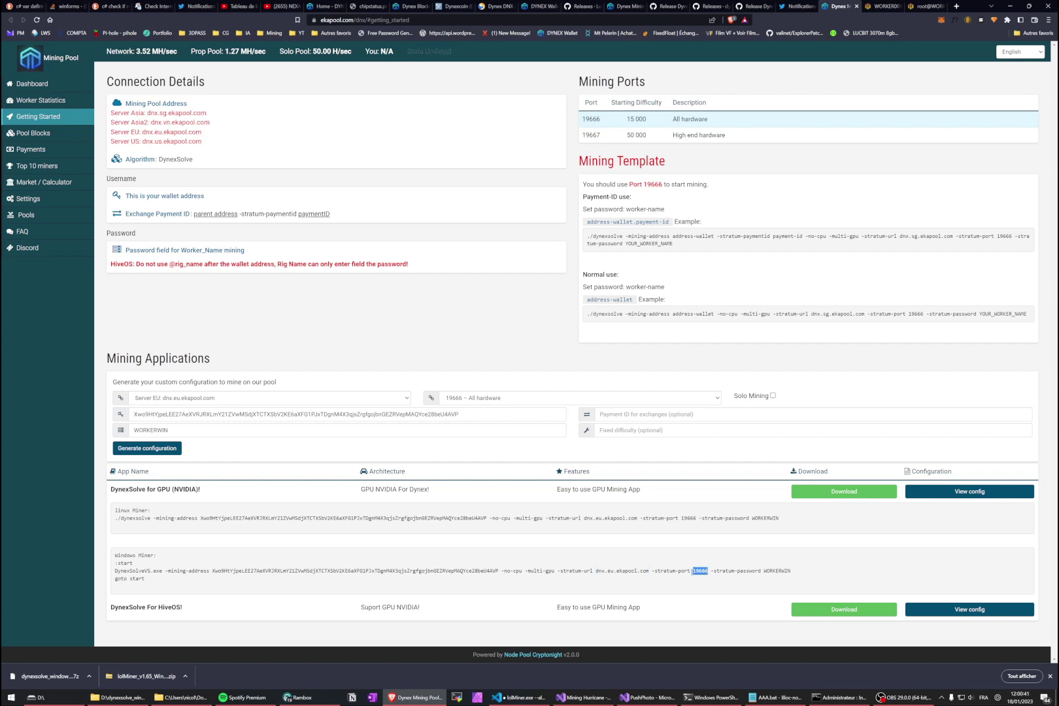
Return to Hive OS and examine the Pass and extra config arguments of the custom miner configuration
click(883, 7)
click(408, 448)
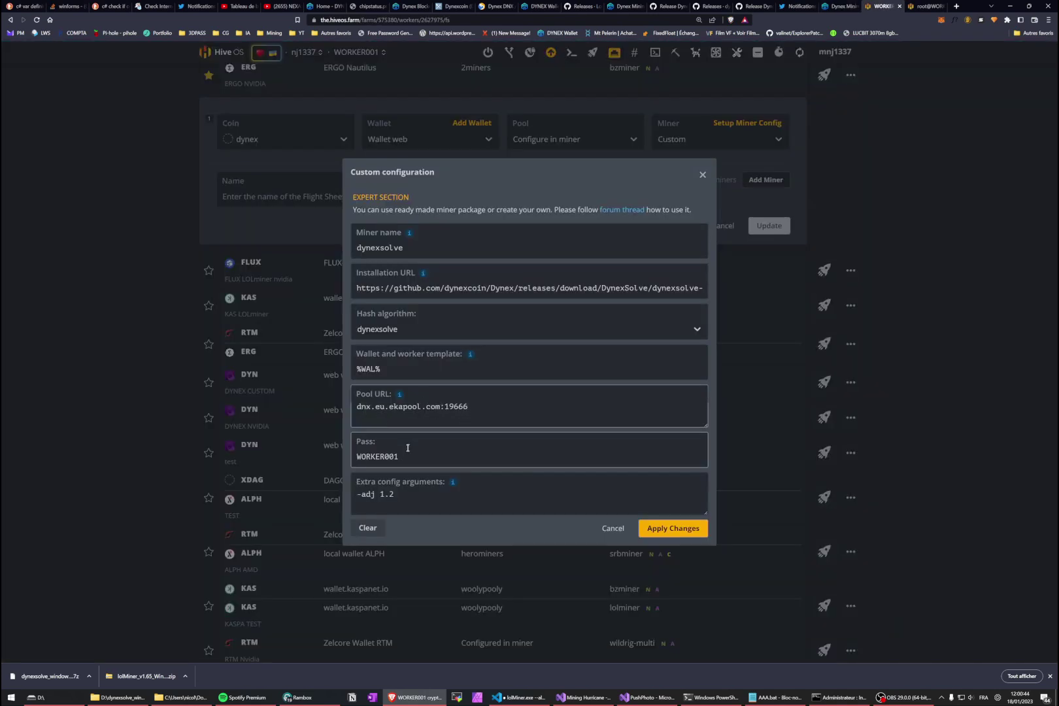
double_click(402, 457)
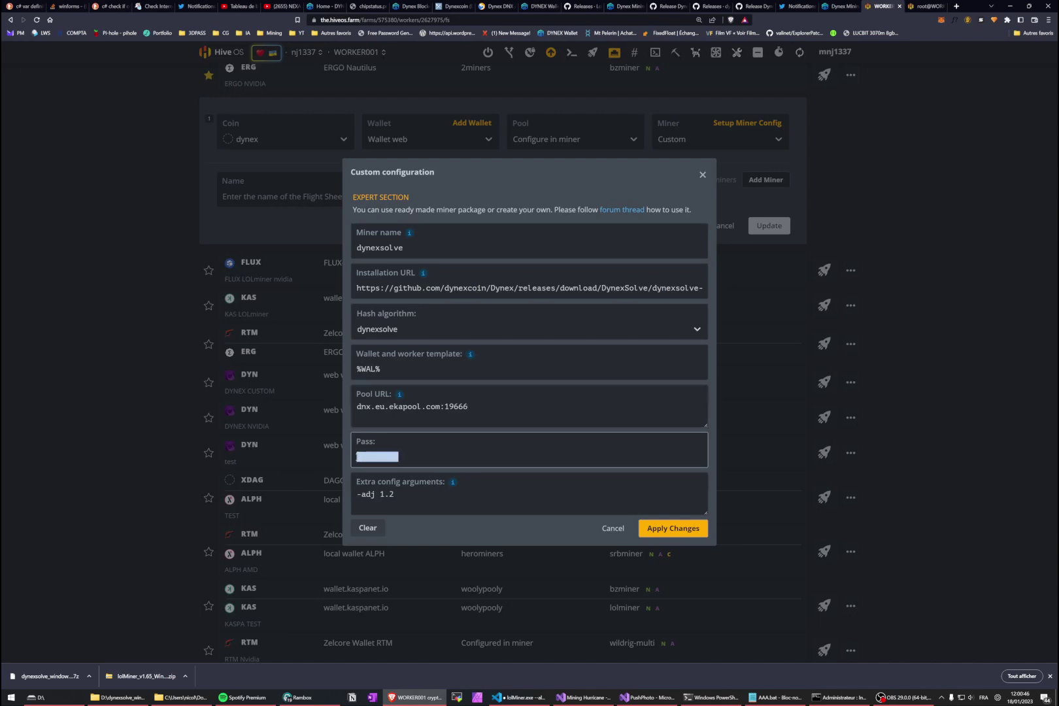
click(412, 459)
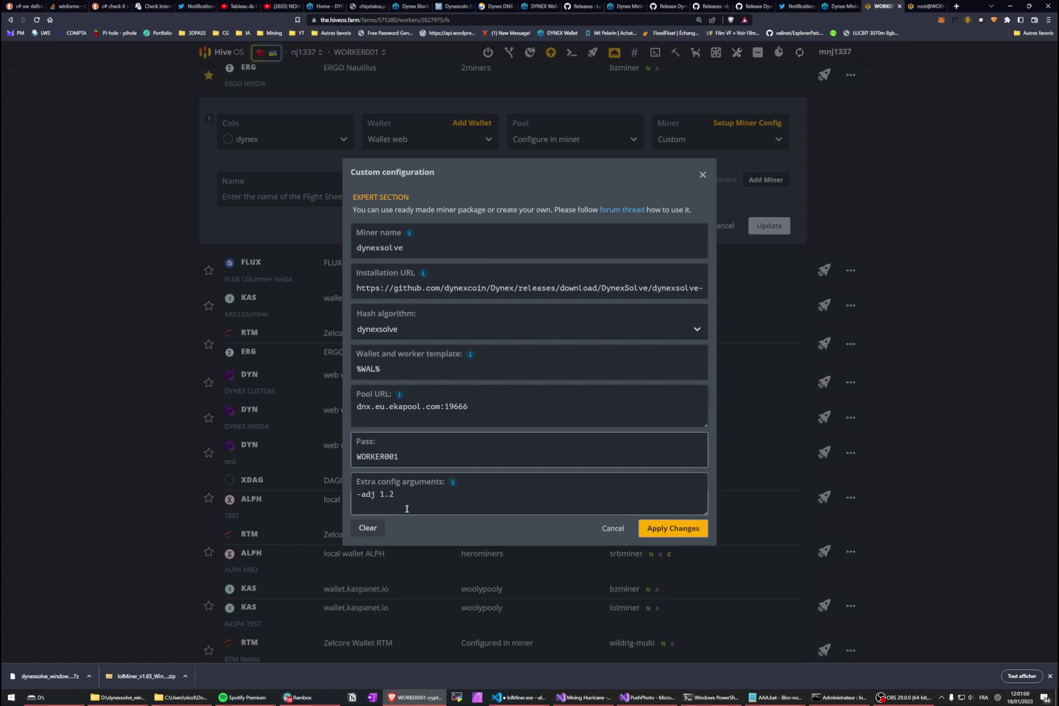
drag(395, 495, 361, 497)
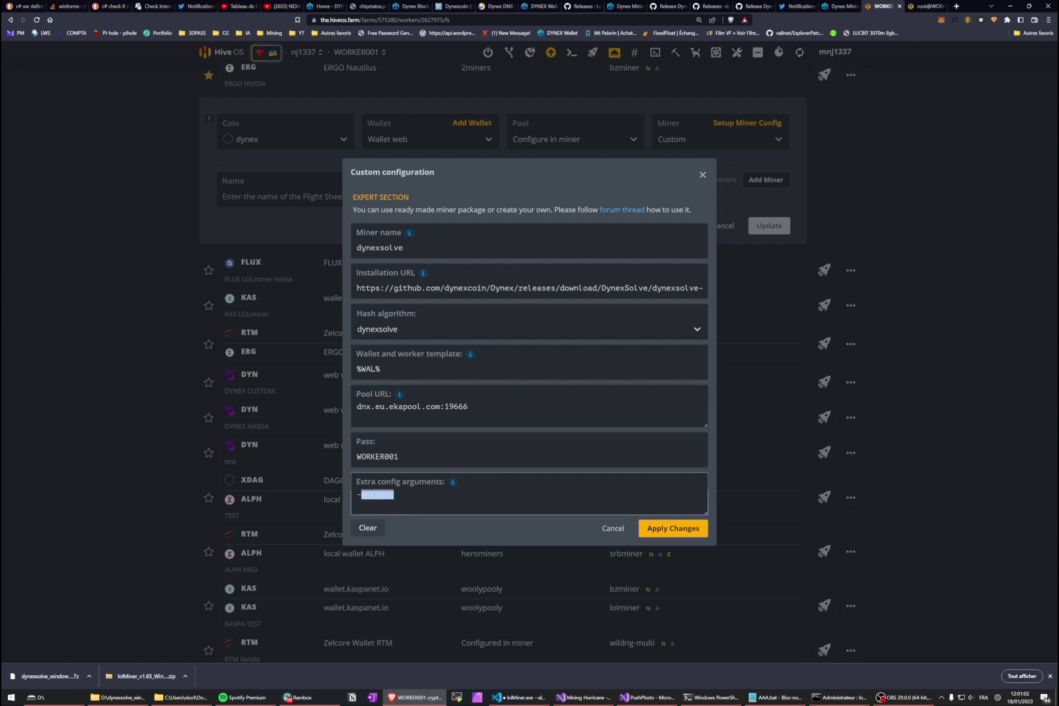
click(377, 499)
click(391, 497)
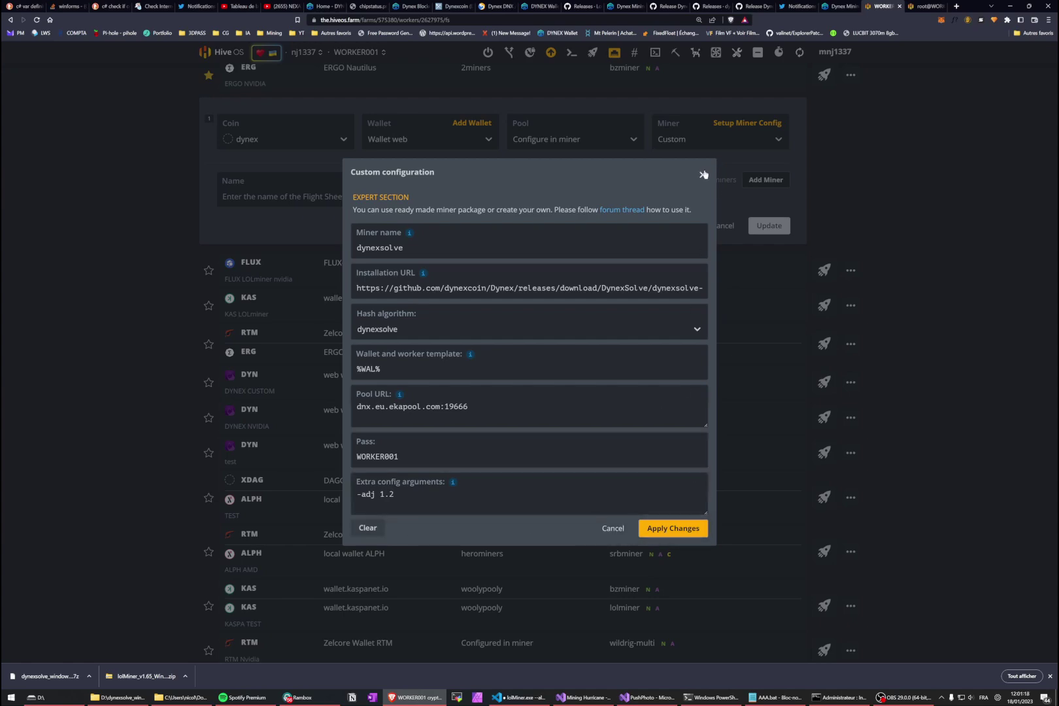
Close the custom miner configuration without applying it and discard the DYNEX flight sheet edit
click(703, 175)
click(724, 225)
scroll(589, 249, up, 15)
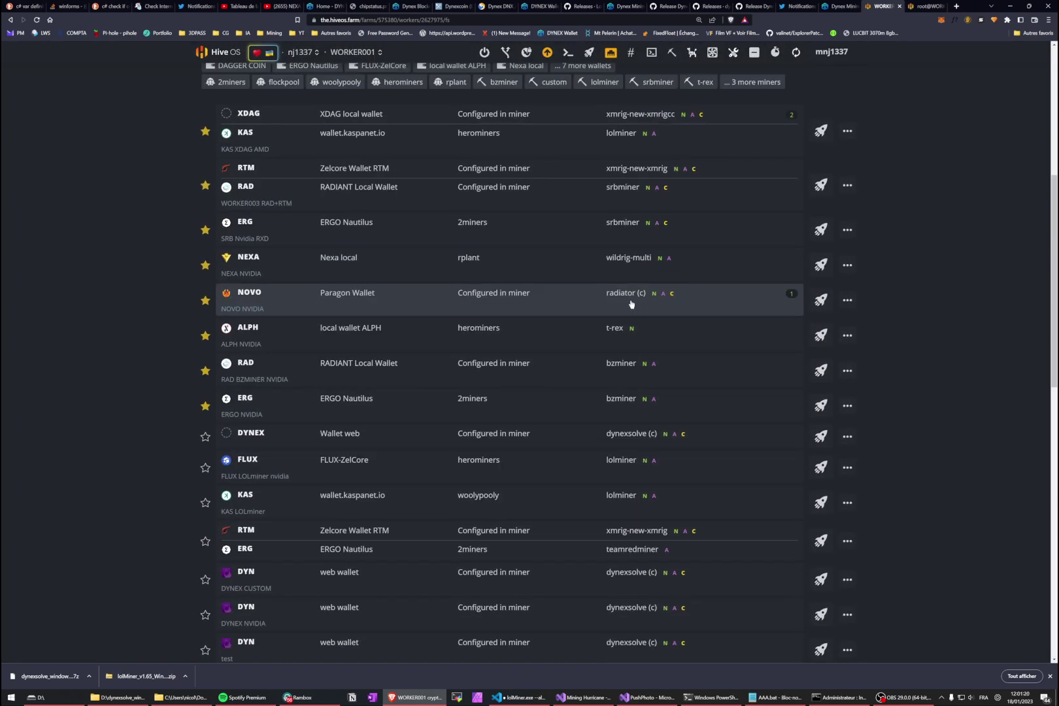
Examine the DynexSolve output in WORKER001's web console and return to the worker's active flight sheet in Hive OS
click(912, 8)
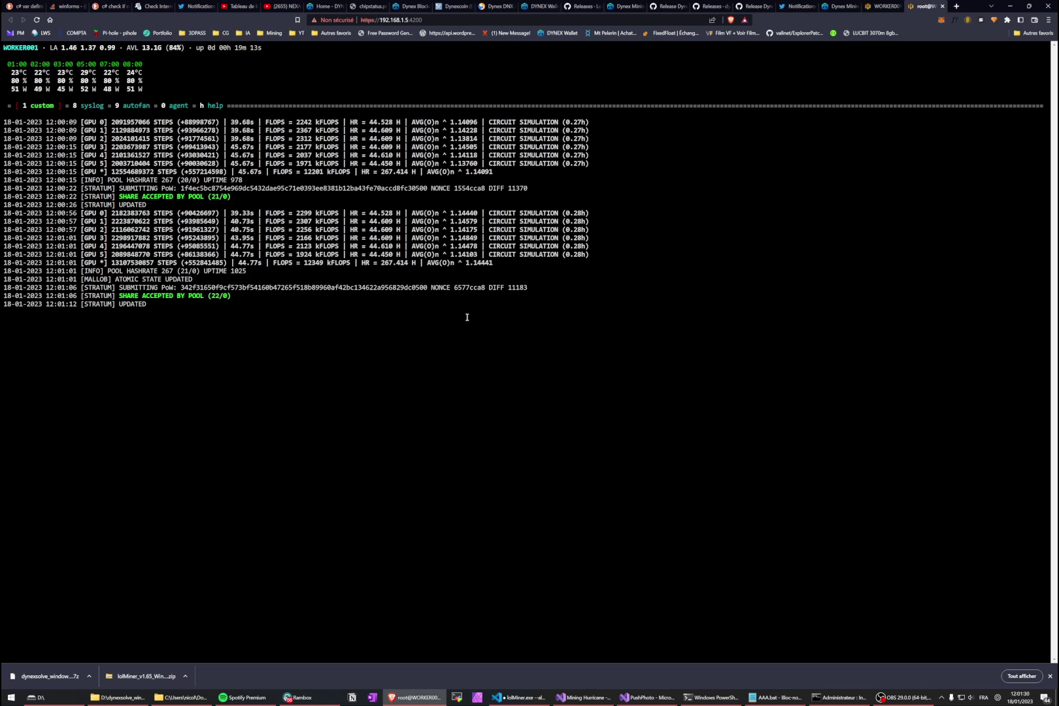
click(884, 6)
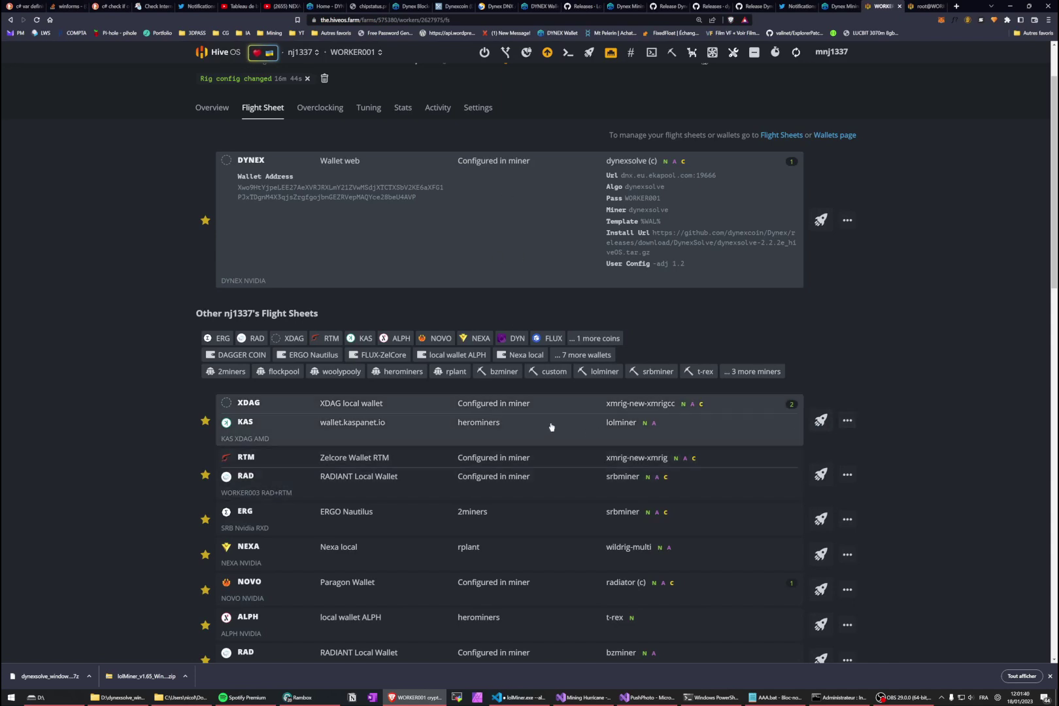
scroll(536, 425, down, 2)
scroll(432, 311, up, 4)
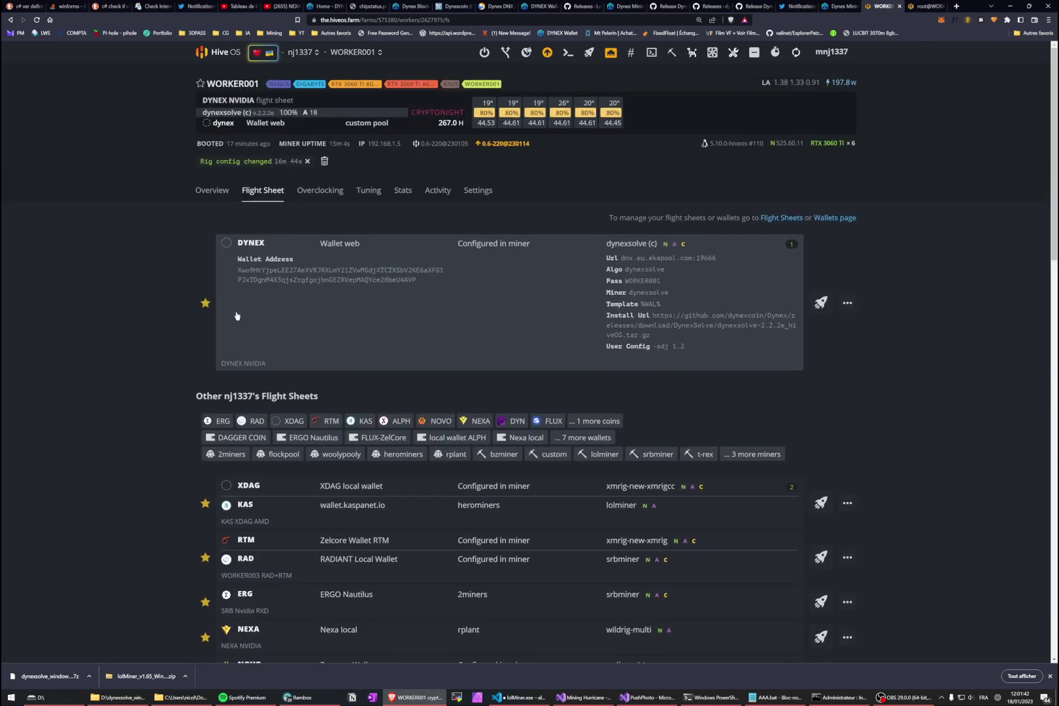
Filter the flight sheets by KAS and open the lolMiner configuration of the KAS LOLminer flight sheet
click(364, 425)
scroll(468, 522, down, 1)
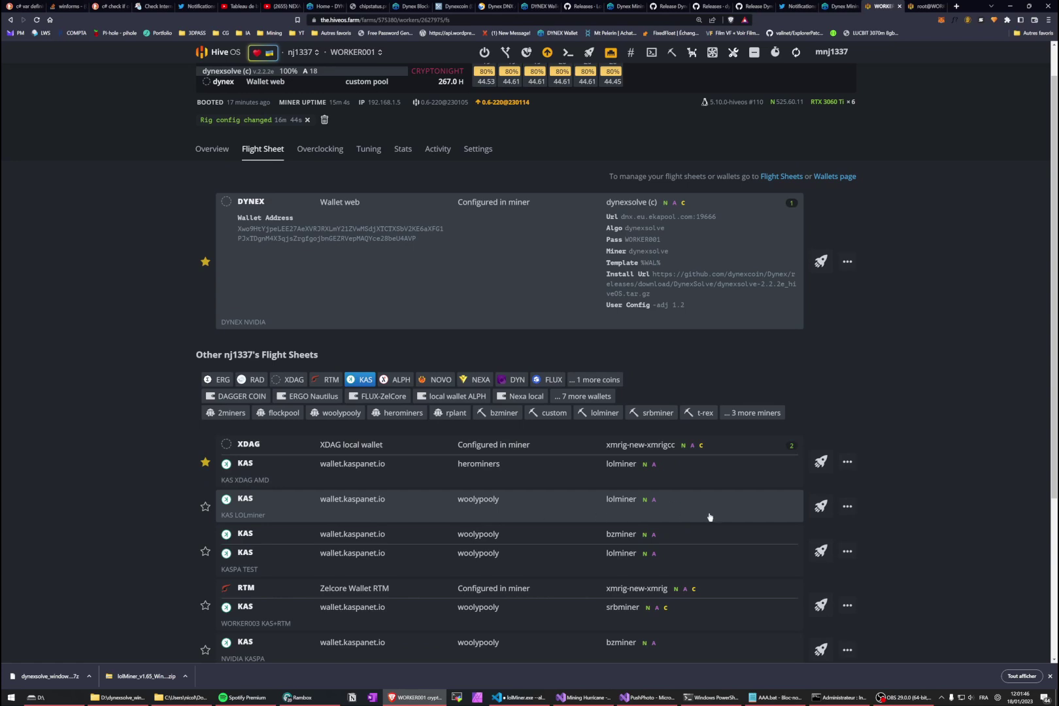
click(847, 506)
click(825, 521)
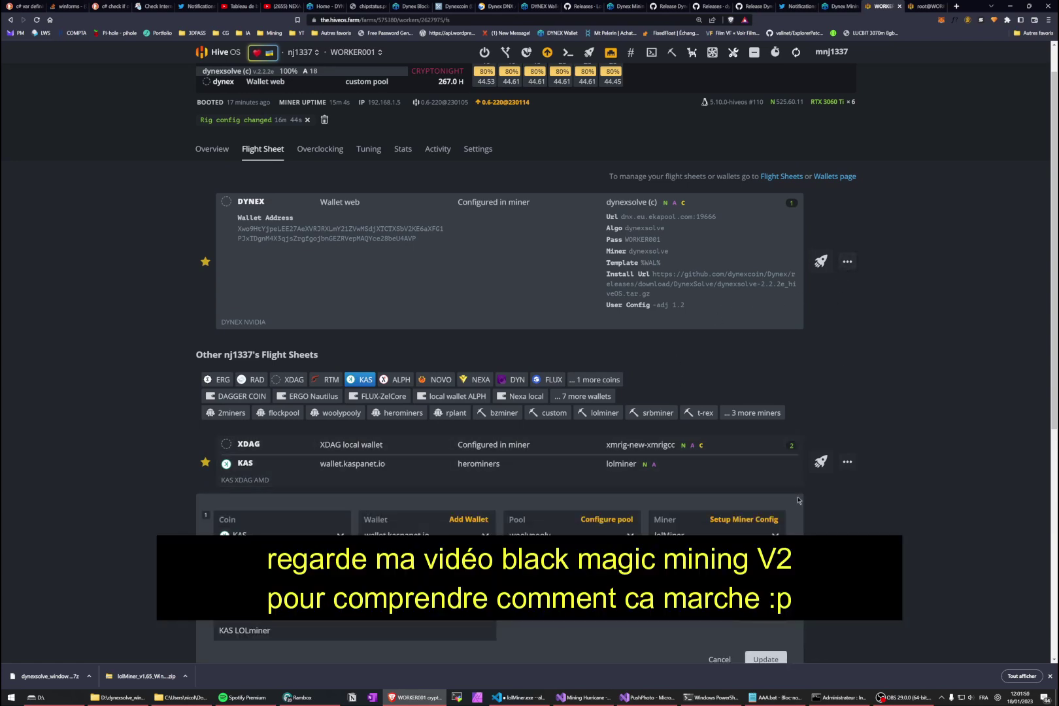
scroll(702, 509, down, 2)
click(742, 355)
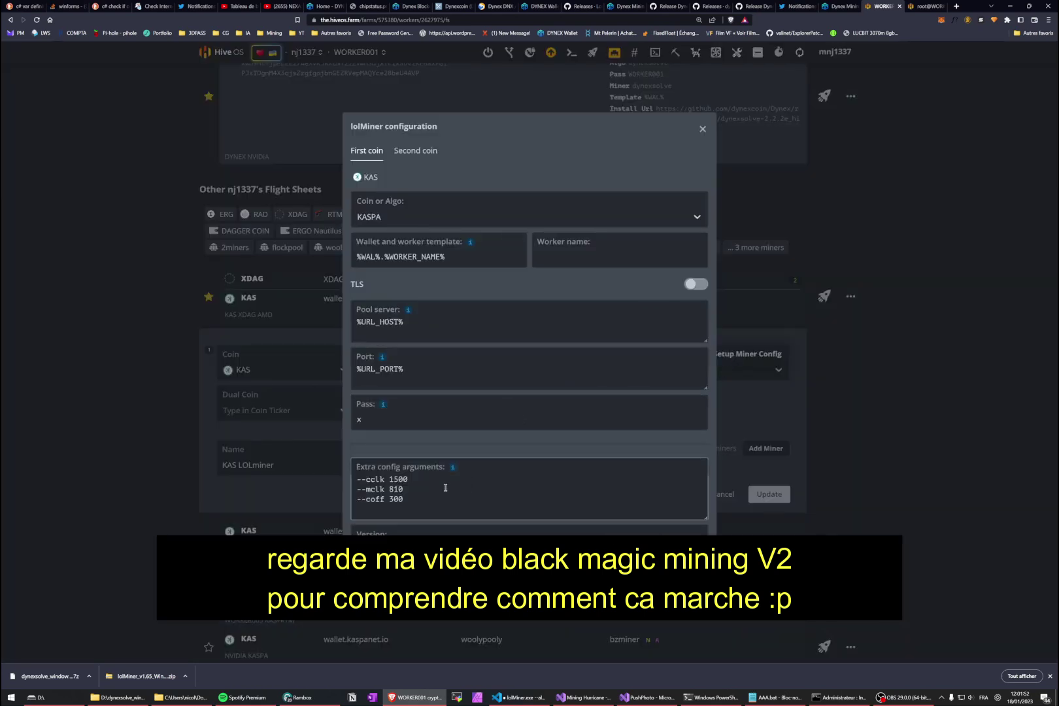
Set --cclk to 1710 in lolMiner's extra config arguments, and discard both this change and the flight sheet edit
drag(406, 497, 357, 479)
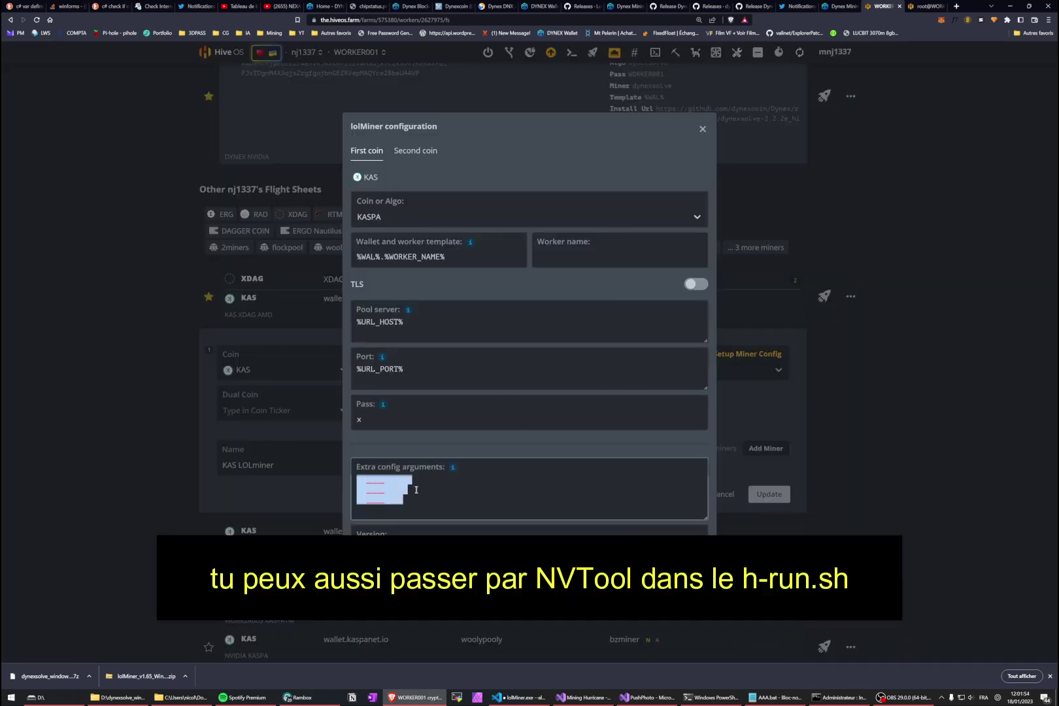
click(417, 486)
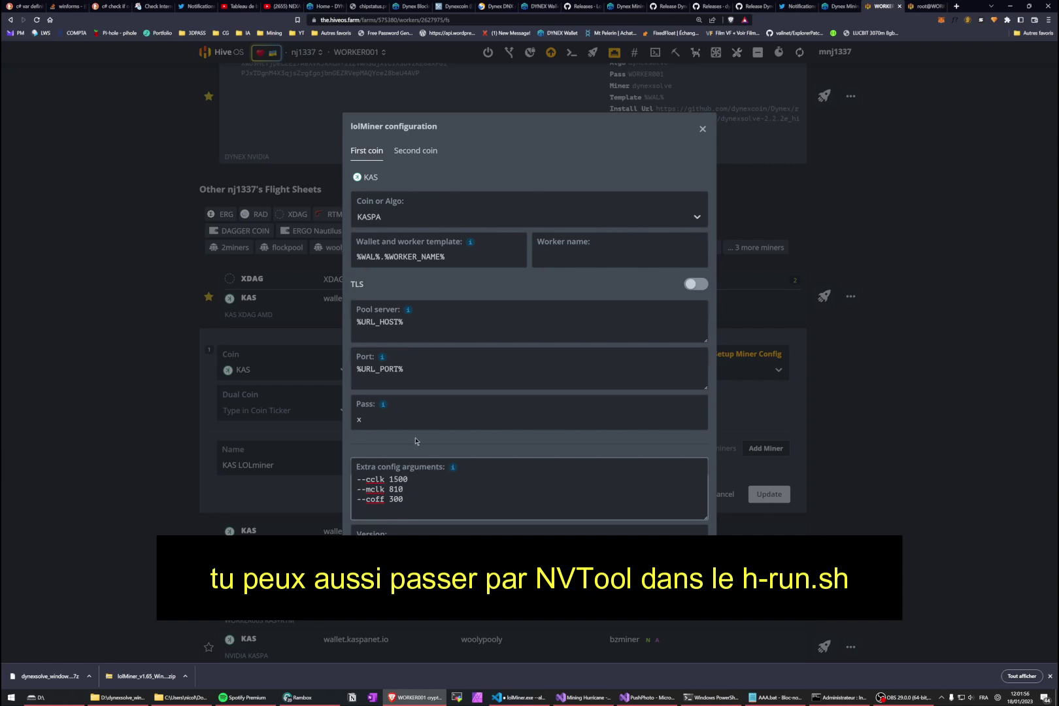
drag(408, 480, 393, 480)
text(710)
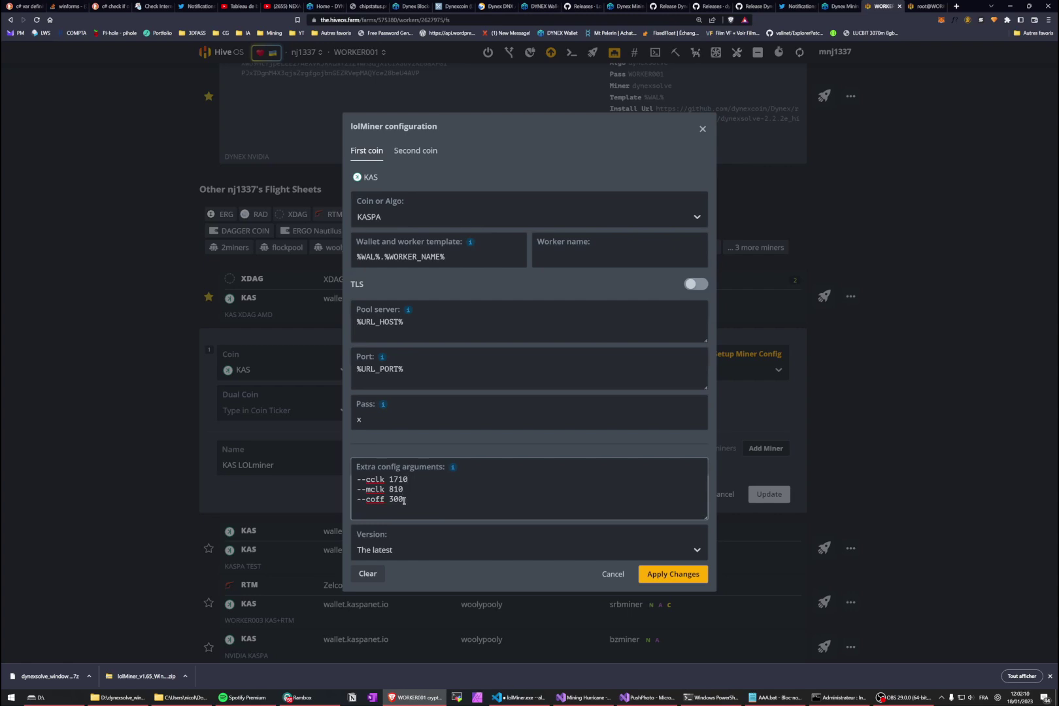
click(610, 574)
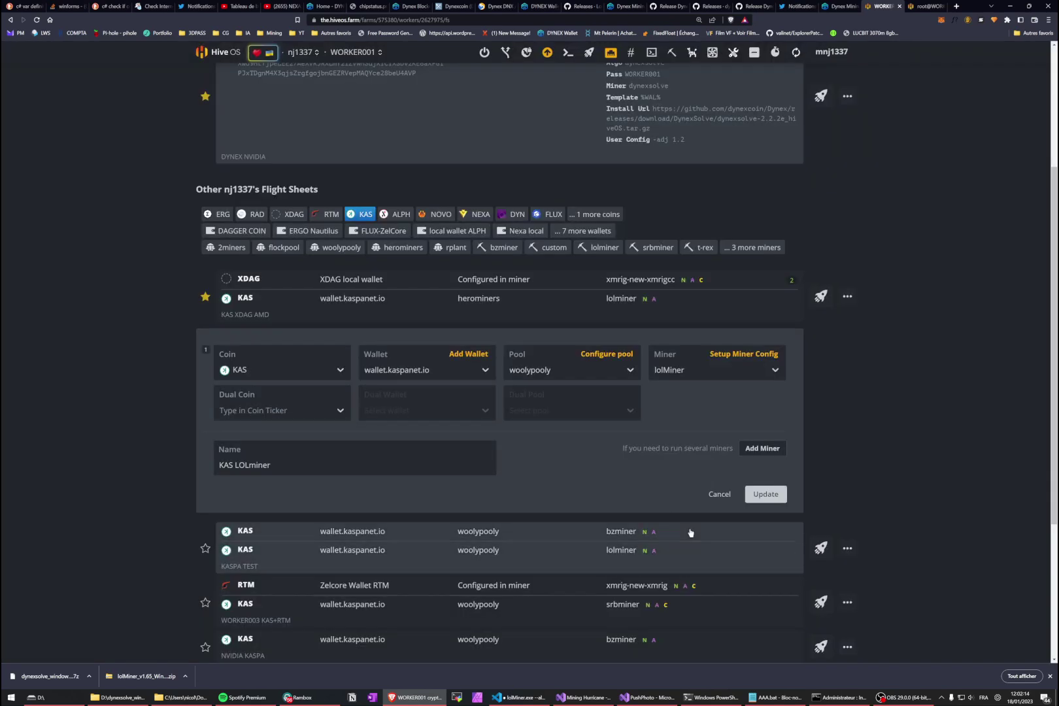
click(714, 497)
scroll(635, 474, up, 3)
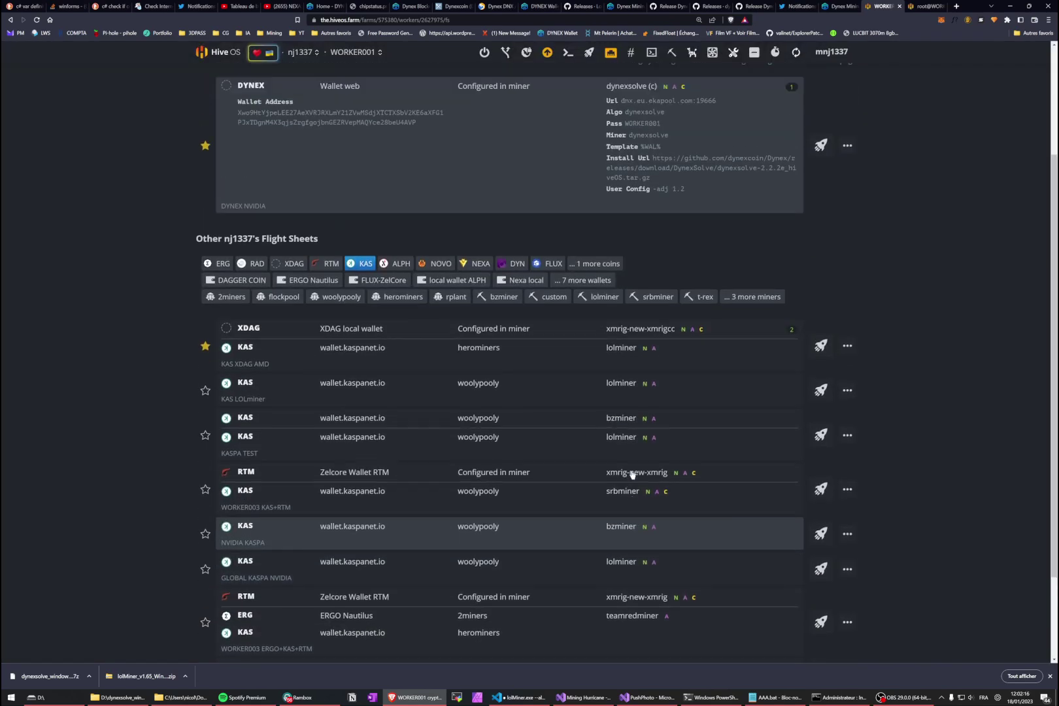